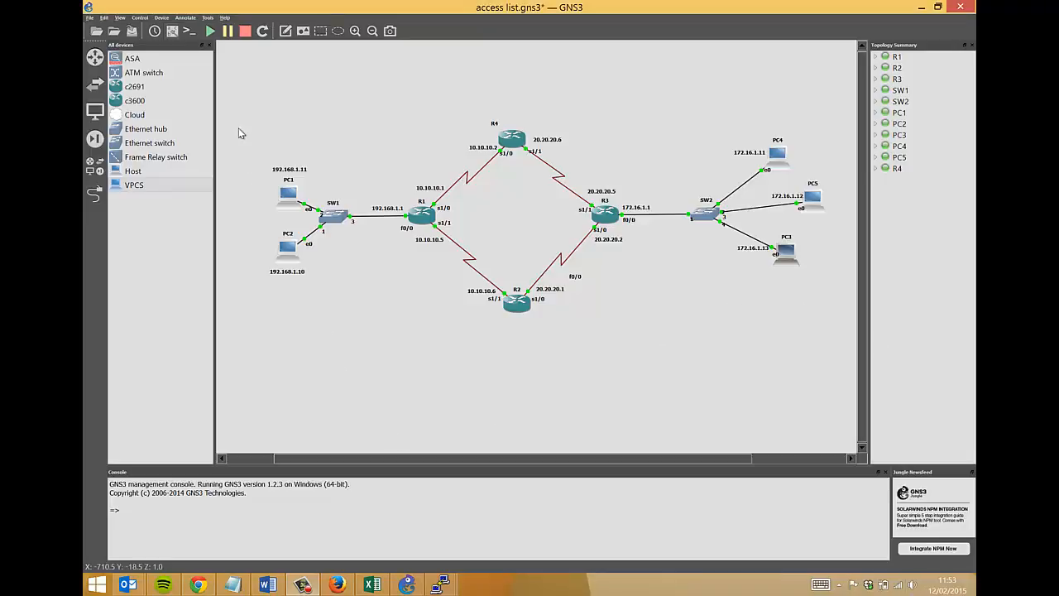
Point out PC1, PC2 and SW1, the four routers R1–R4, and PC3–PC5 on the topology.
drag(238, 127, 321, 319)
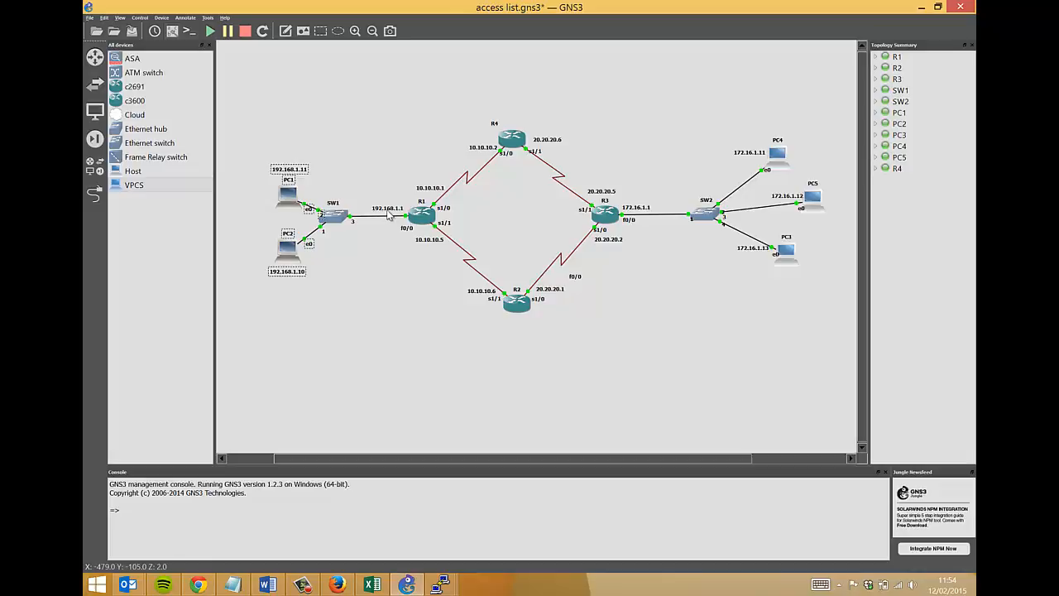
drag(246, 131, 331, 305)
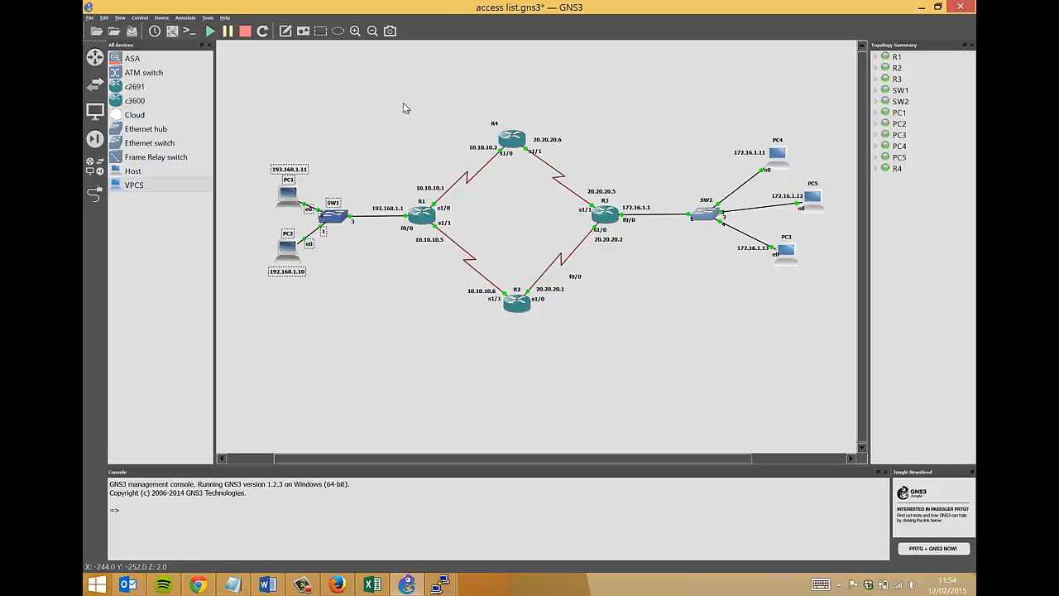
drag(403, 102, 629, 360)
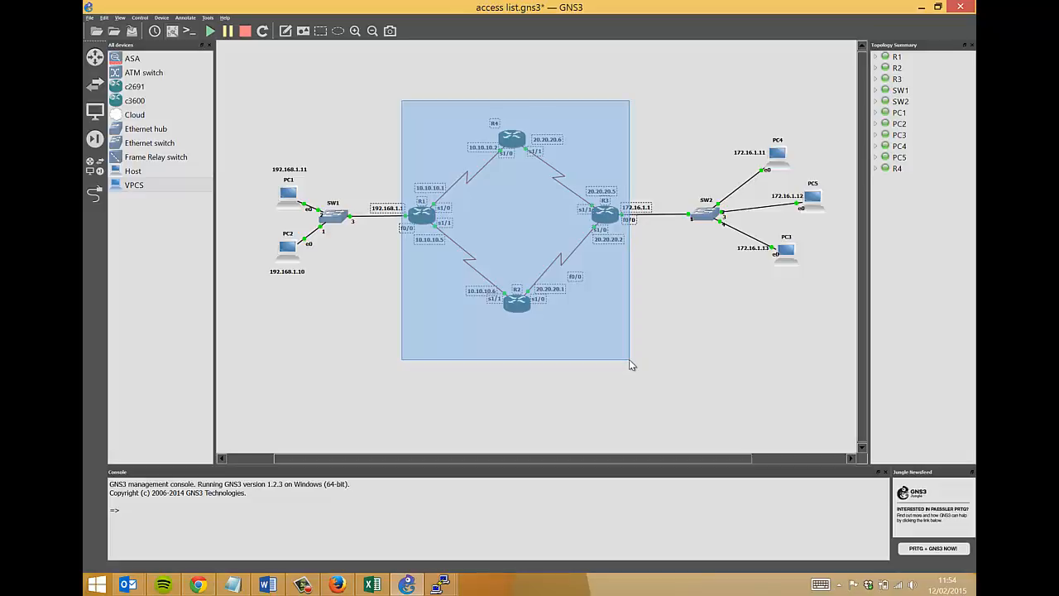
drag(628, 359, 629, 352)
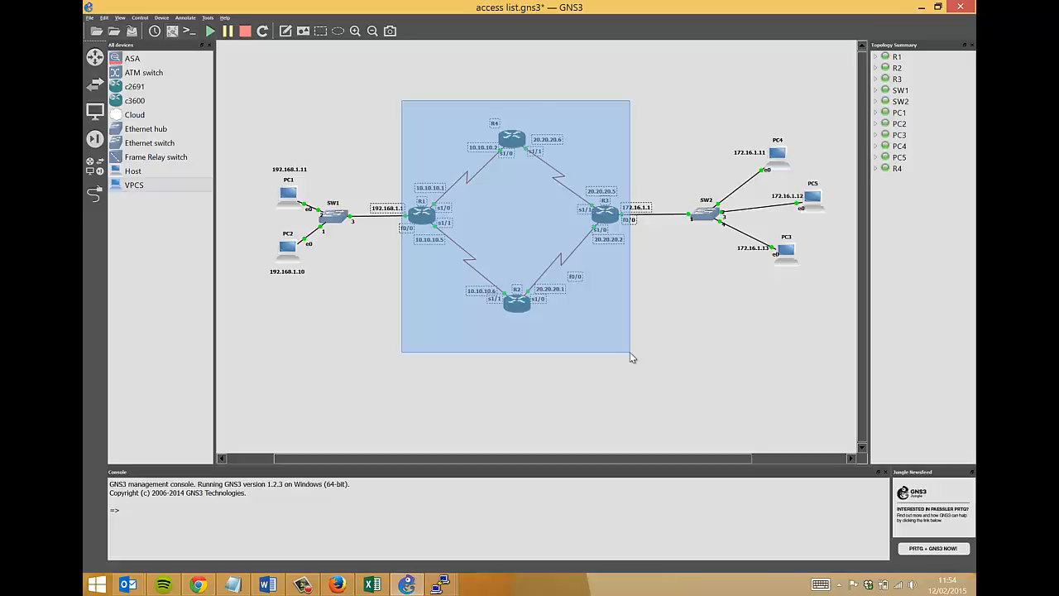
drag(630, 352, 630, 344)
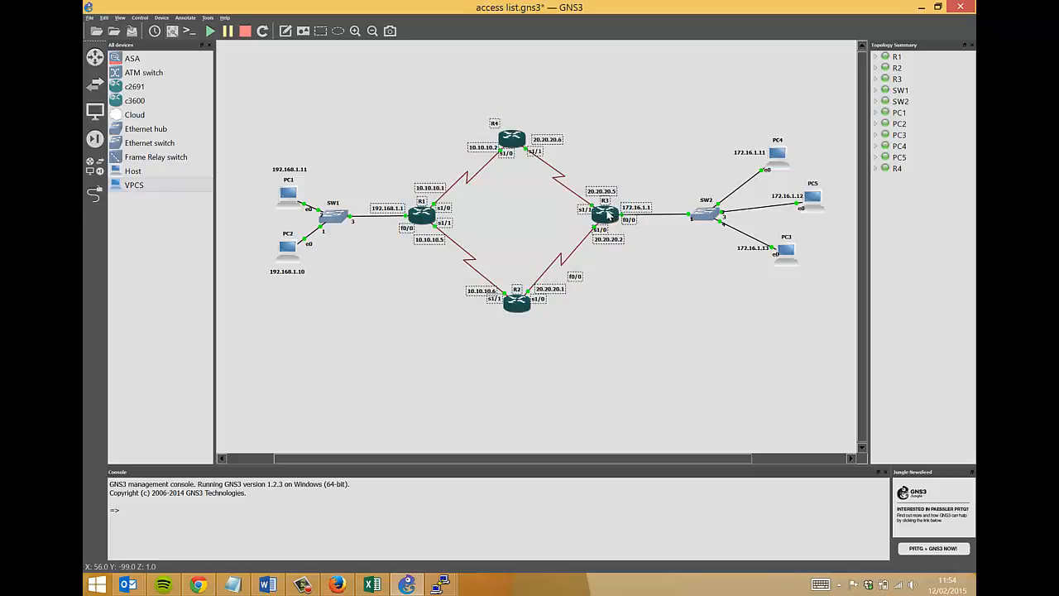
drag(718, 87, 842, 368)
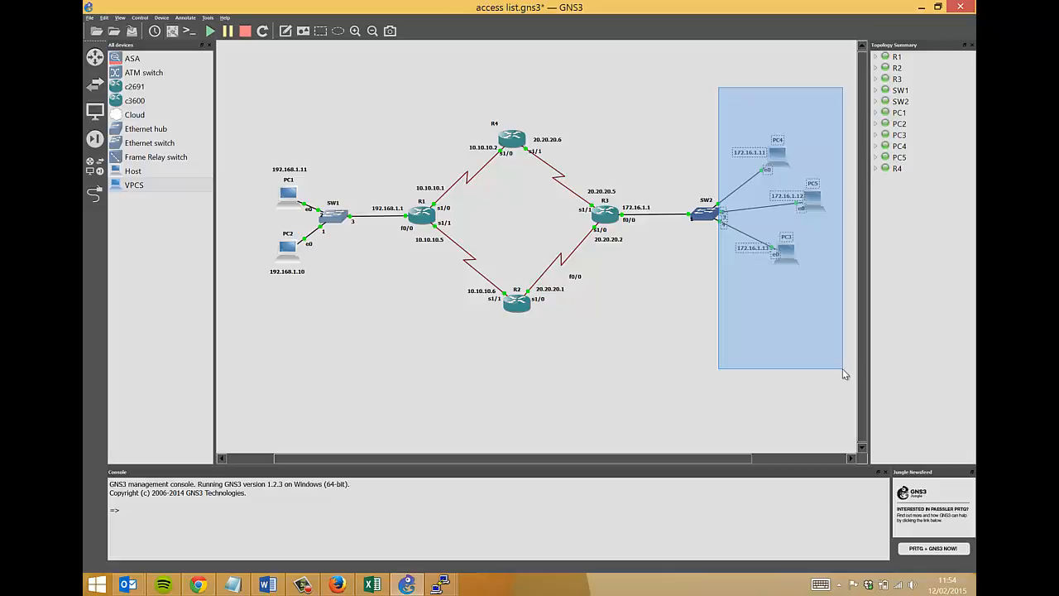
drag(842, 368, 842, 365)
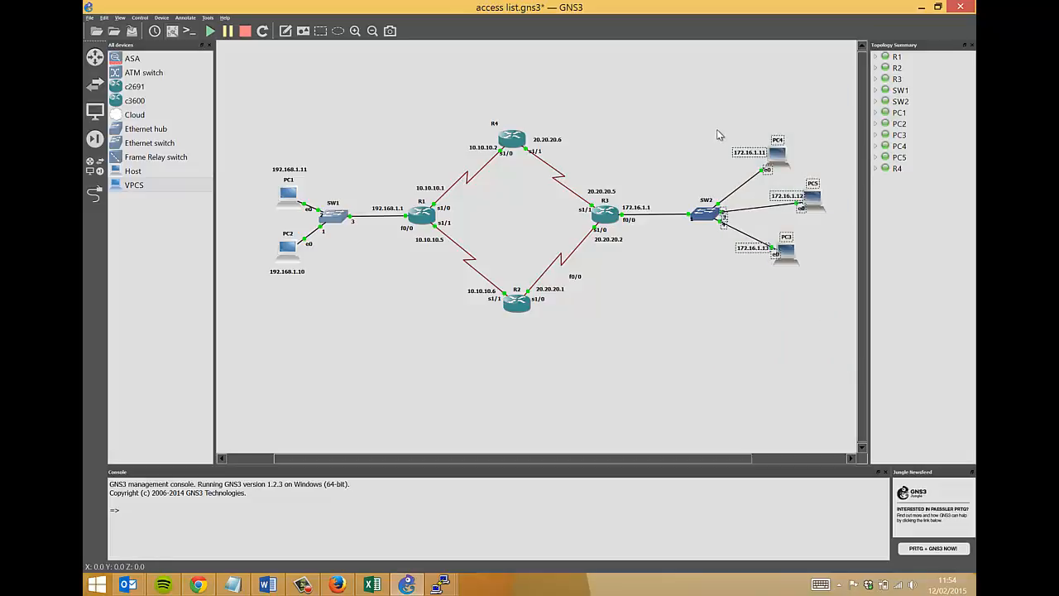
drag(716, 104, 828, 349)
Clear the selection and close all the SecureCRT terminal windows.
click(635, 322)
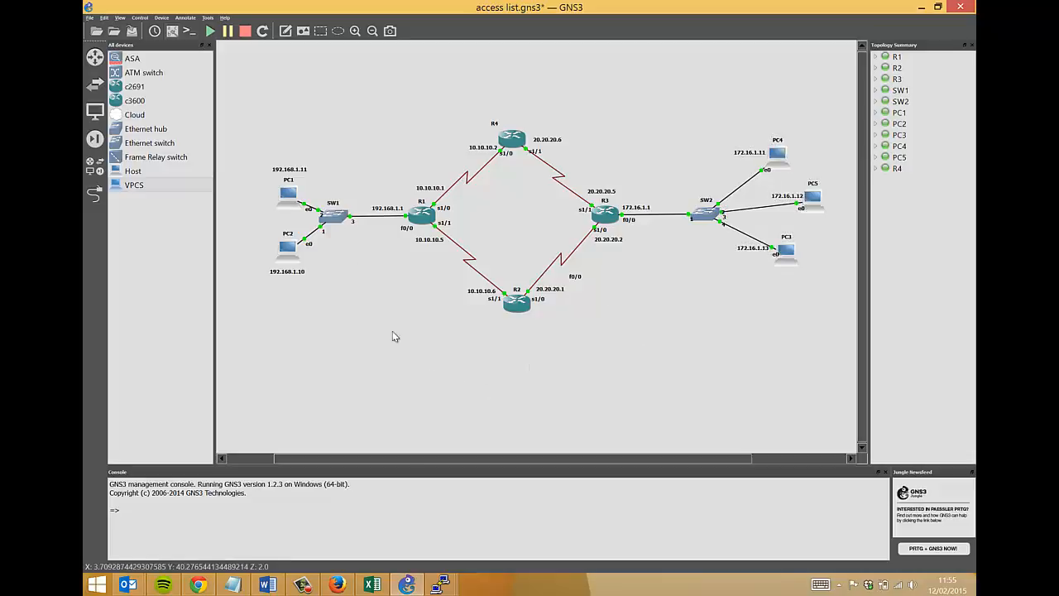
right_click(436, 579)
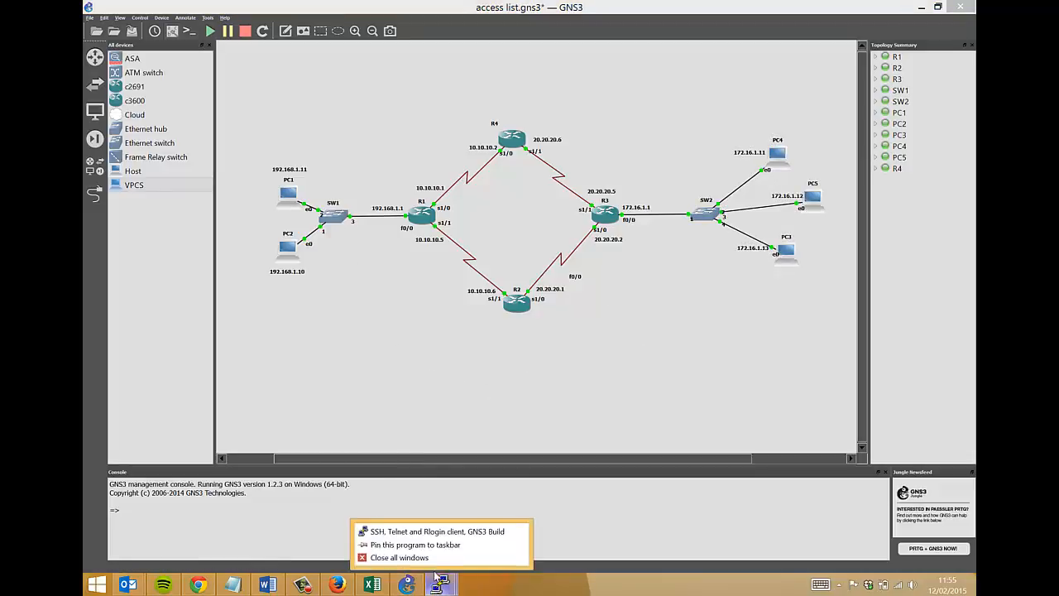
click(414, 557)
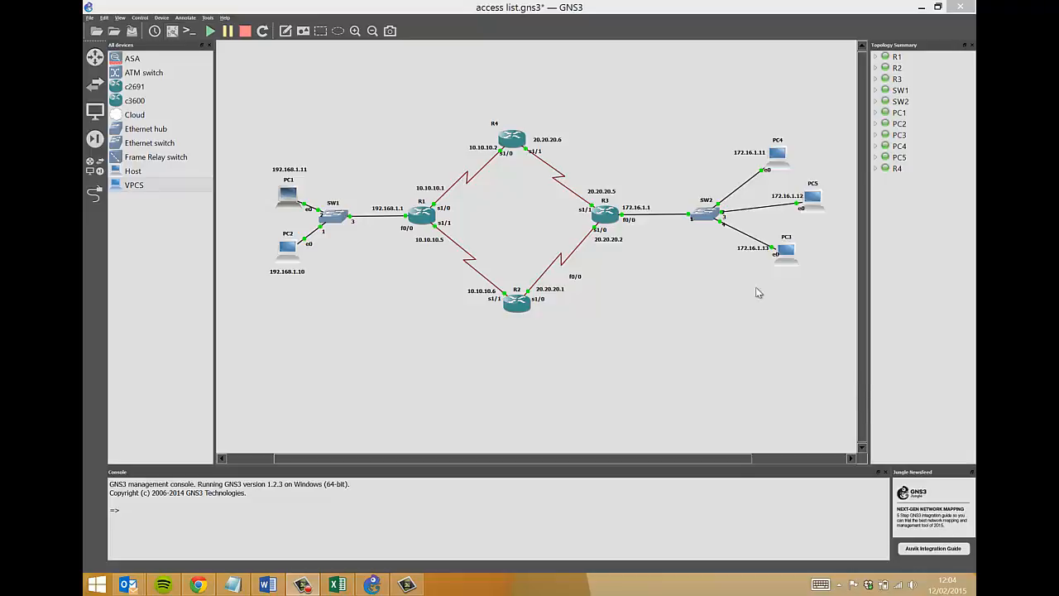
Point out PC4 and PC2, then bring up PC4's action menu.
drag(705, 108, 818, 191)
drag(239, 238, 322, 299)
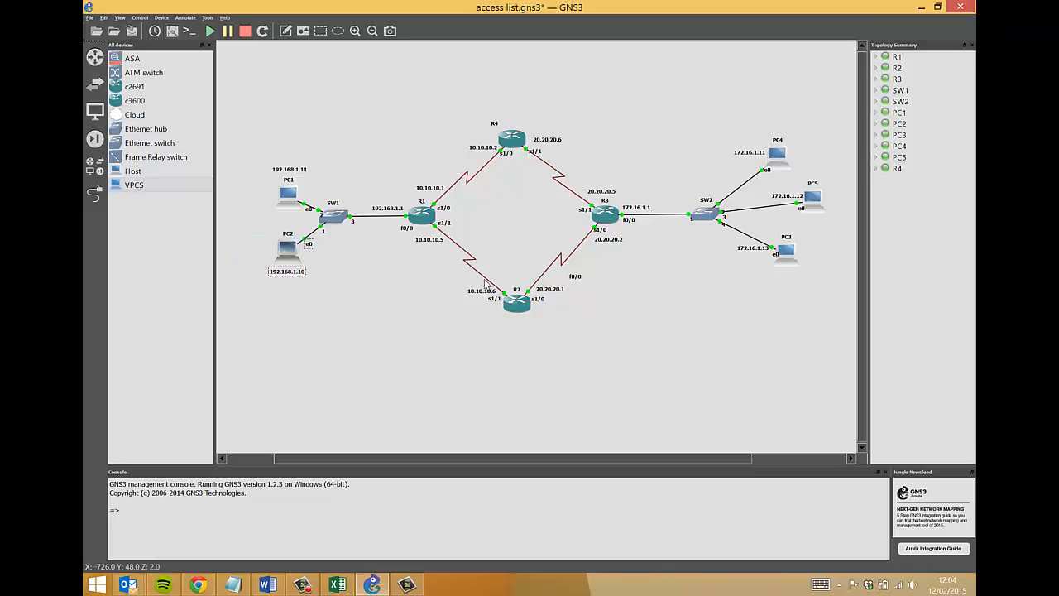
click(673, 116)
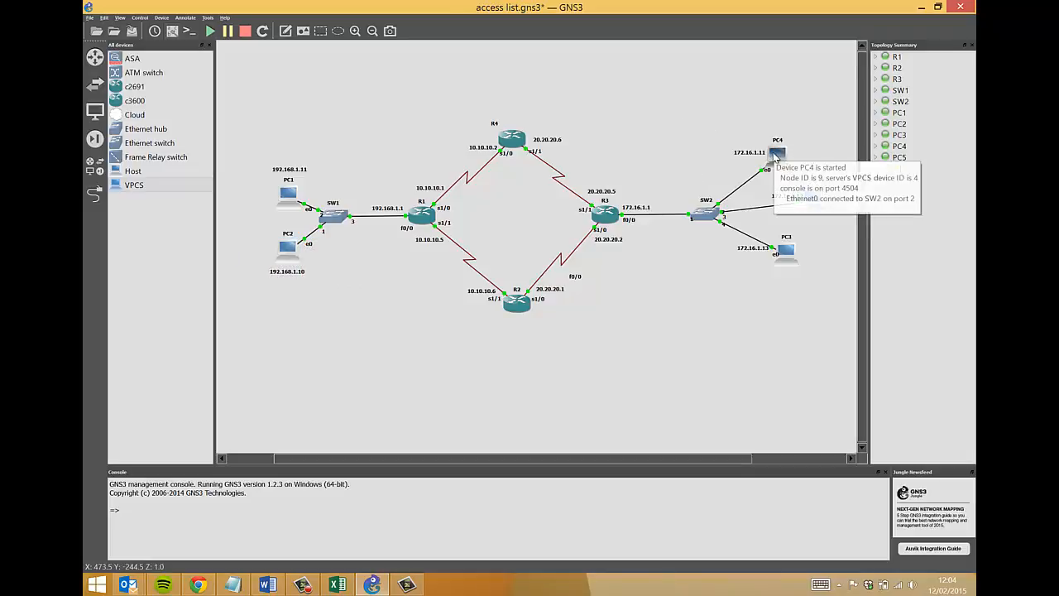
right_click(775, 155)
Open PC4's console and run show ip to check its 172.16.1.11/24 settings.
click(804, 204)
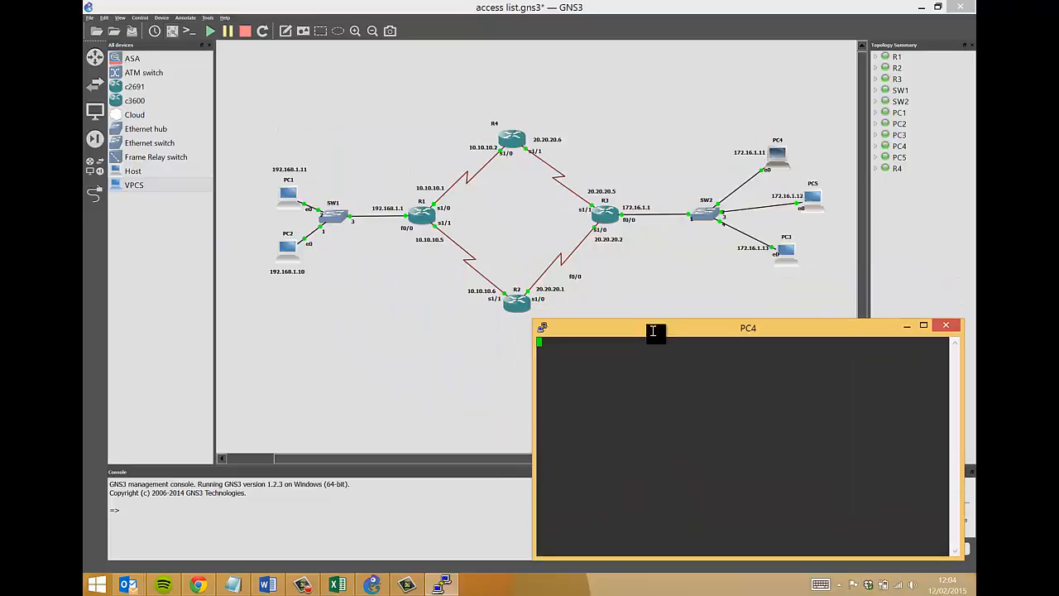
key(Return)
key(Return)
key(Return)
text(show ip)
key(Return)
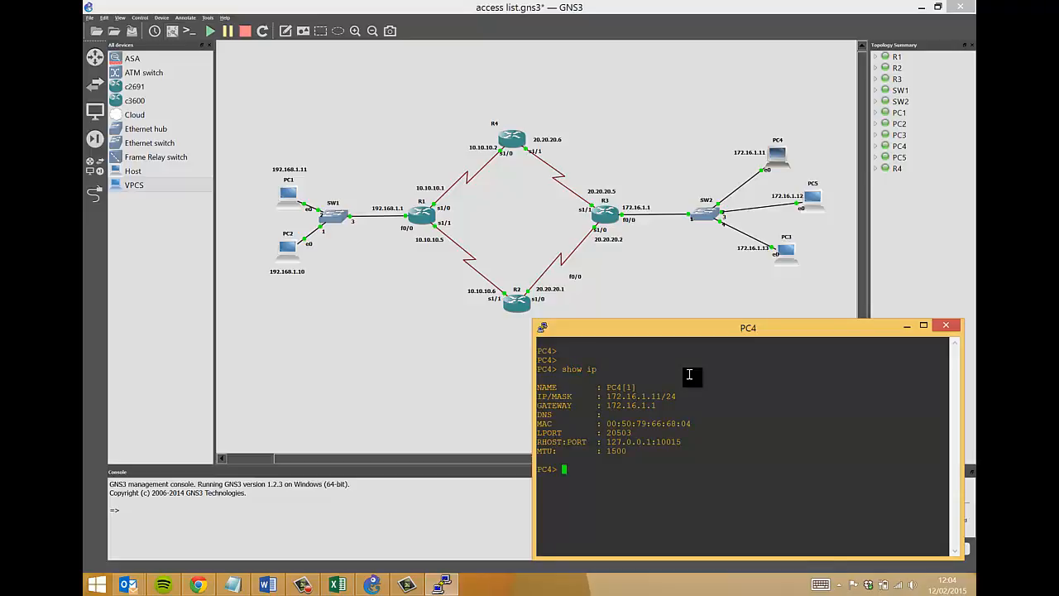
drag(604, 397, 658, 397)
click(662, 426)
Ping 192.168.1.10 twice from PC4.
text(pingb)
key(BackSpace)
key(BackSpace)
text(192.168.1.10)
key(Return)
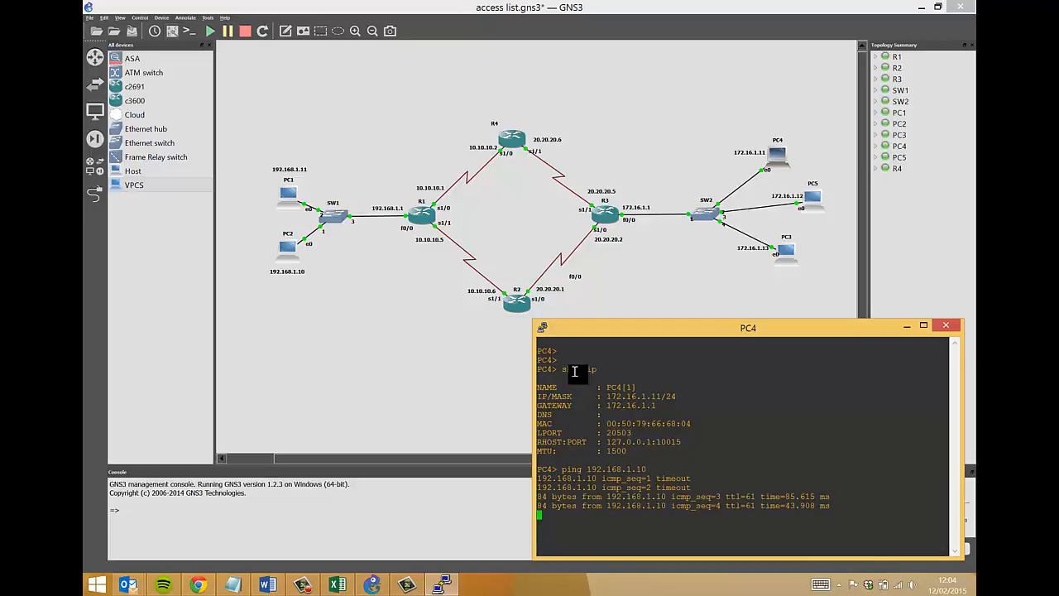
key(Return)
key(Up)
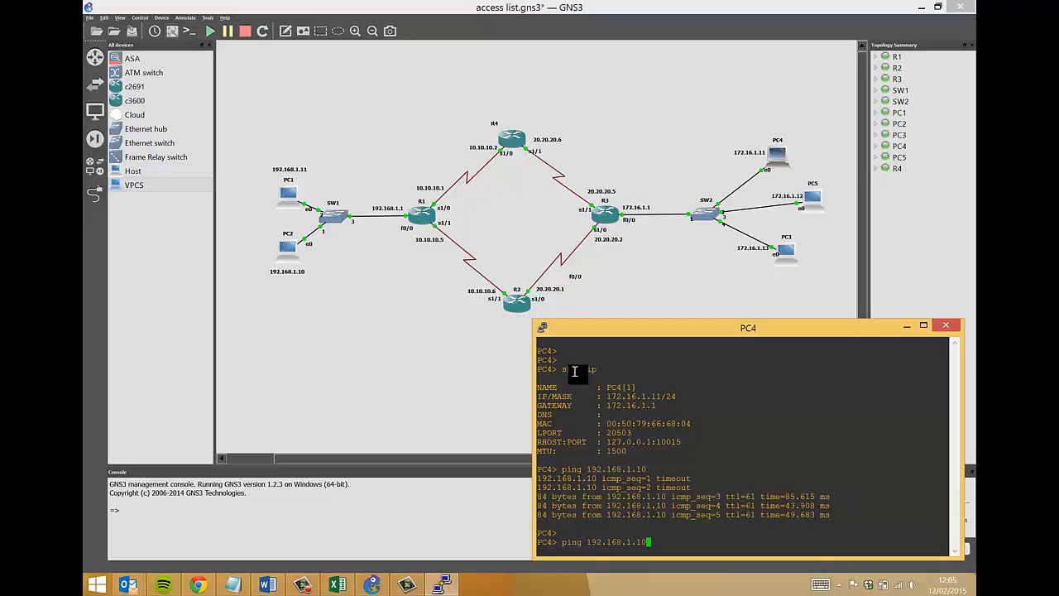
key(Return)
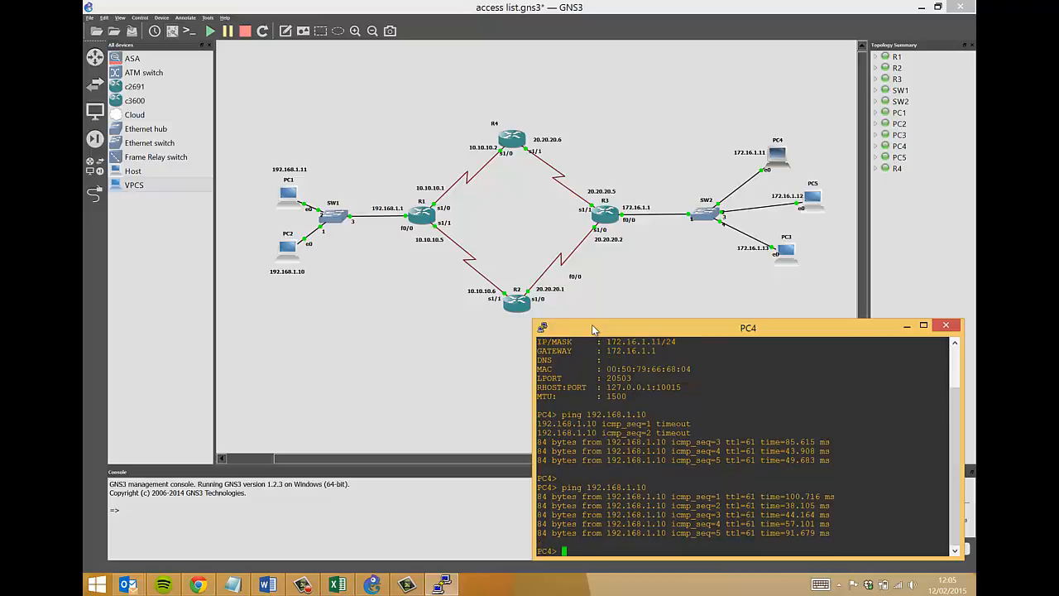
Ping 192.168.1.11 from PC4.
key(Up)
key(BackSpace)
text(192.168.1.1)
key(Return)
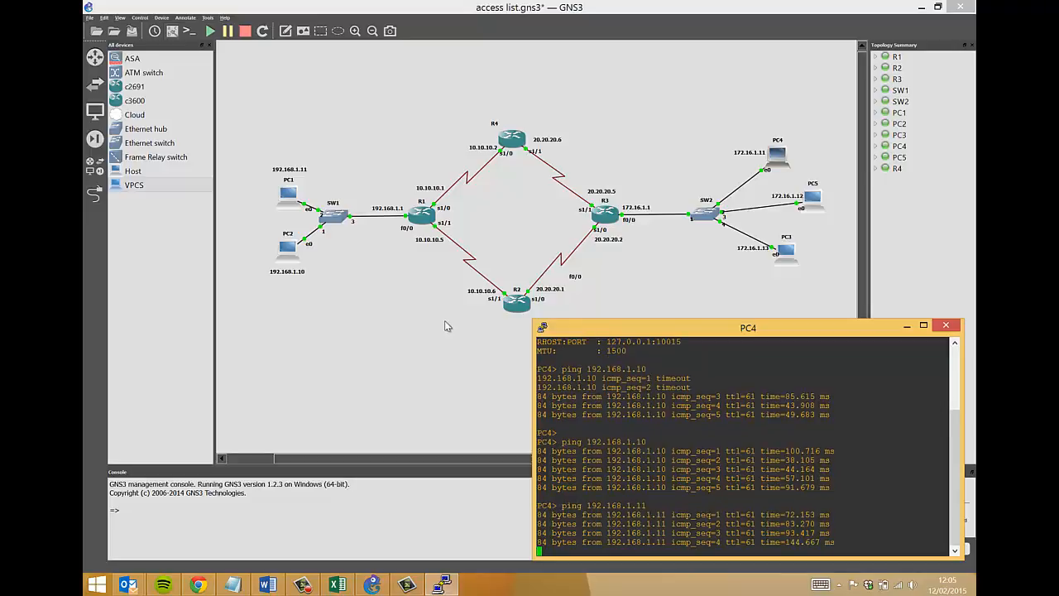
Point out PC4, PC1, PC2, SW1 and router R1 on the topology.
drag(712, 113, 778, 163)
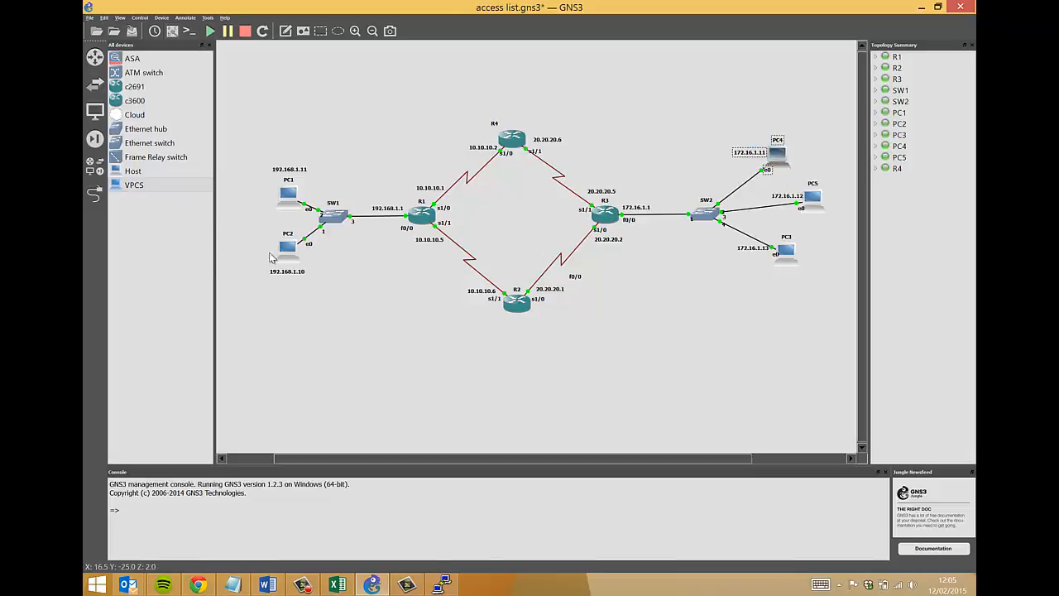
drag(269, 253, 312, 274)
drag(247, 146, 317, 322)
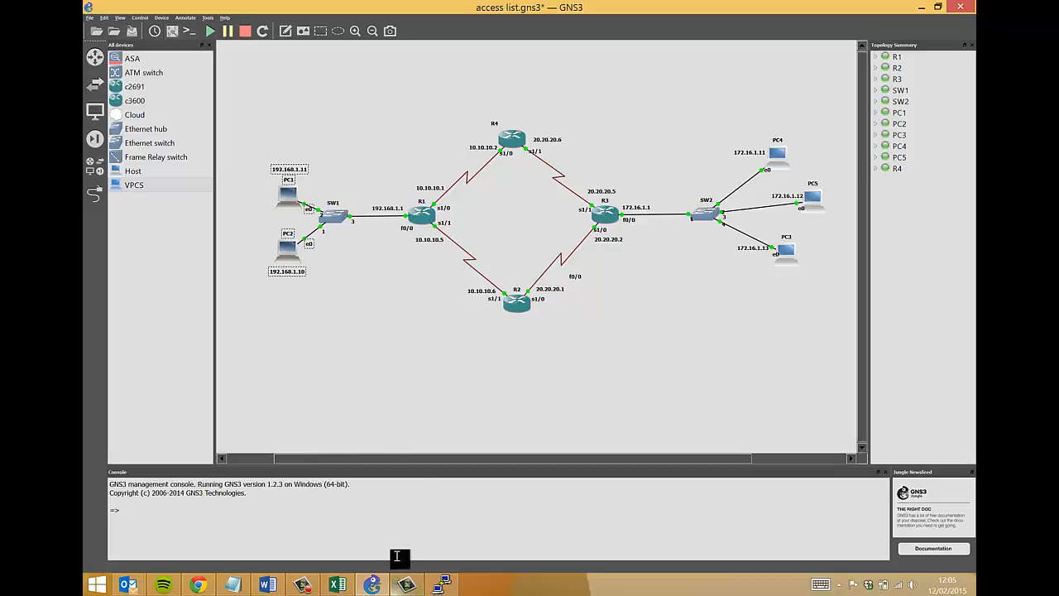
click(382, 180)
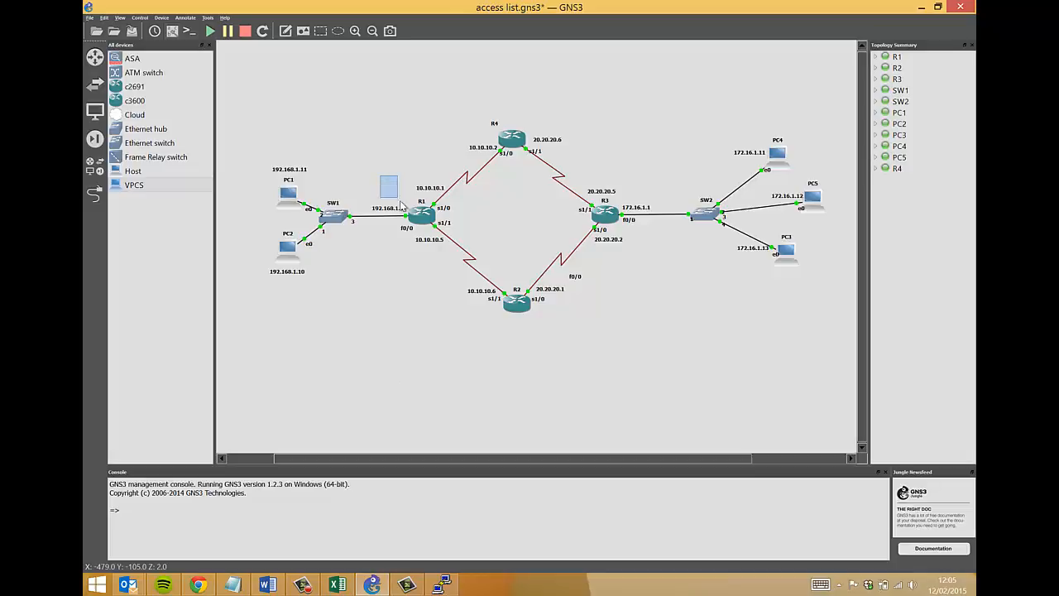
drag(401, 203, 465, 270)
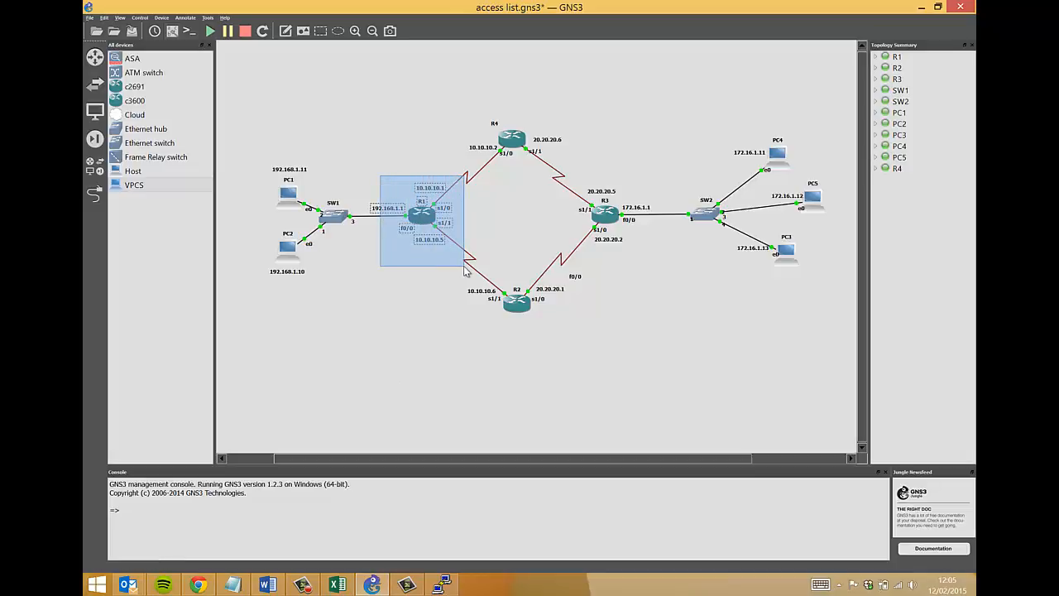
drag(465, 272, 465, 271)
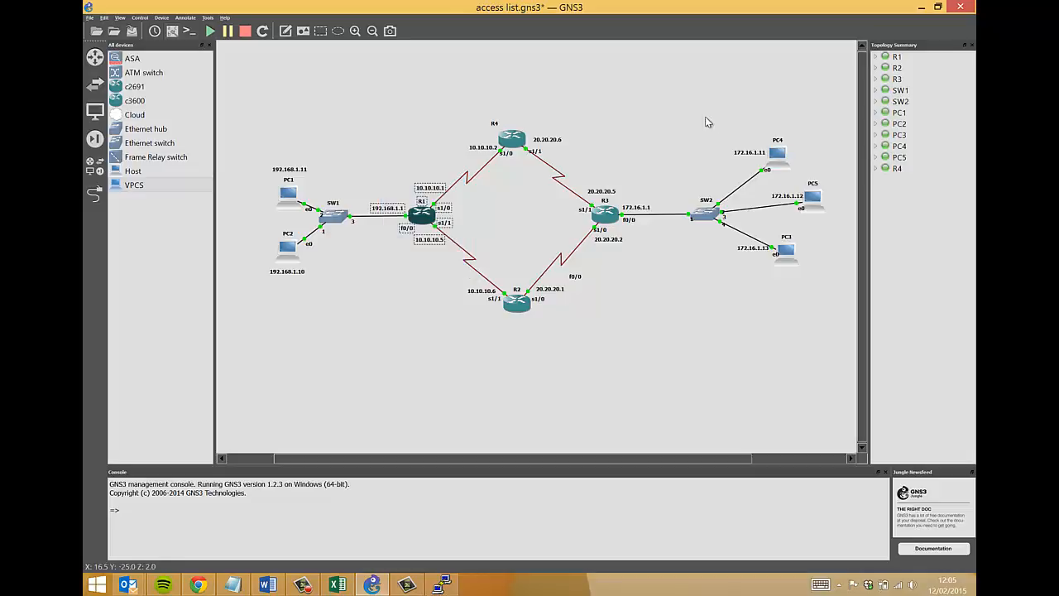
drag(705, 117, 810, 188)
drag(251, 150, 343, 309)
click(330, 317)
drag(222, 128, 350, 303)
drag(238, 226, 320, 313)
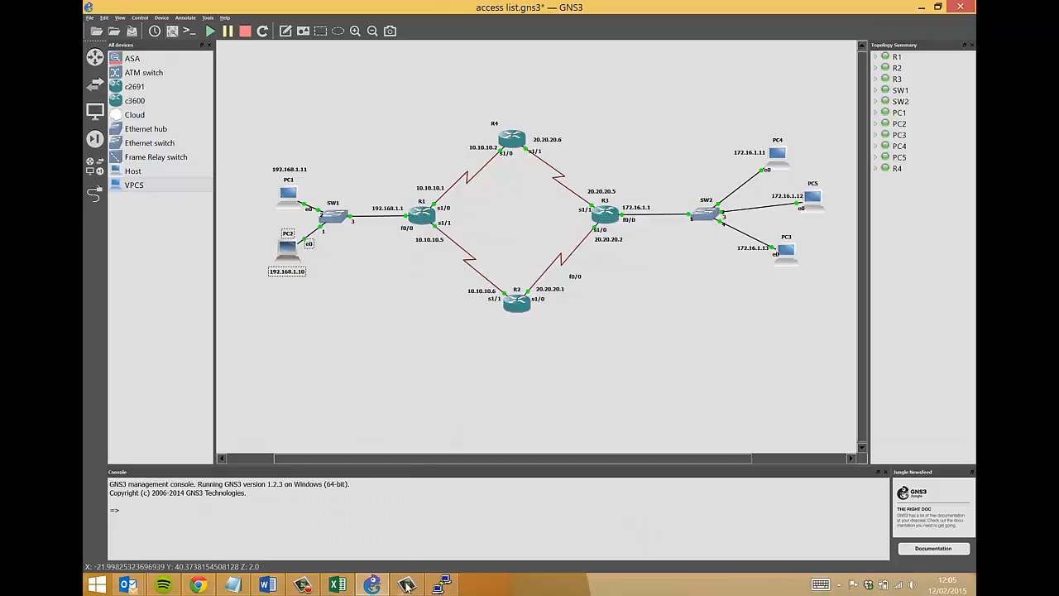
Start a continuous ping -t from PC4 to 192.168.1.10 and move its console aside.
click(442, 584)
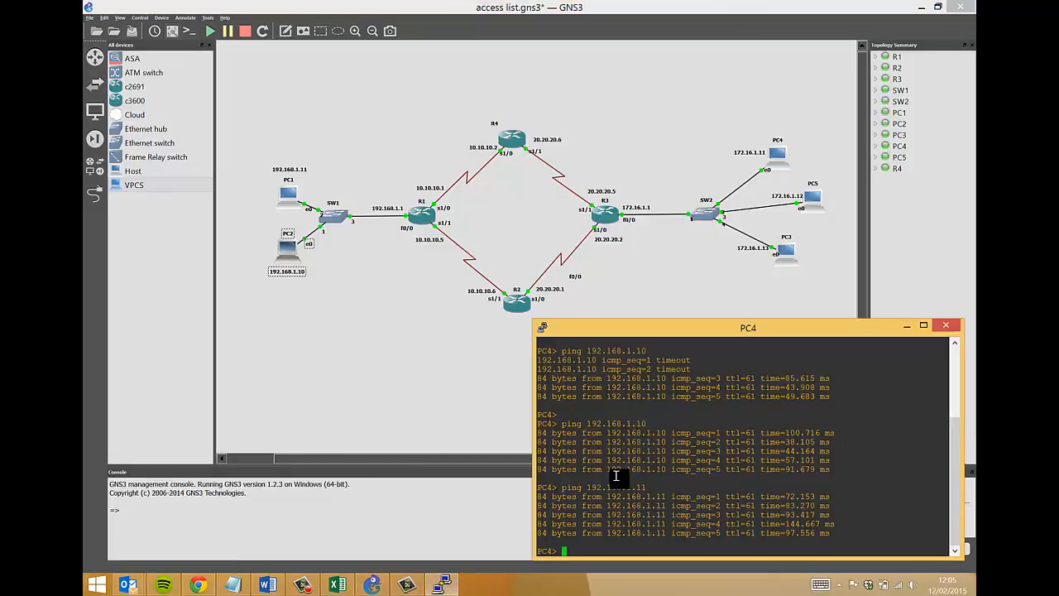
text(ping 192.168.1.11)
text(-t)
key(Return)
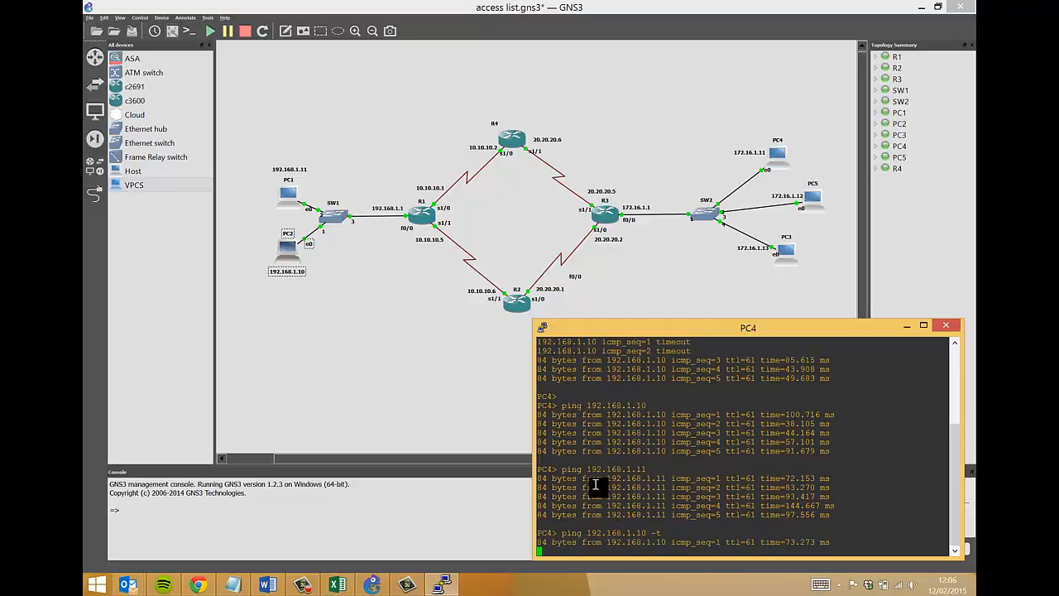
drag(590, 329, 636, 182)
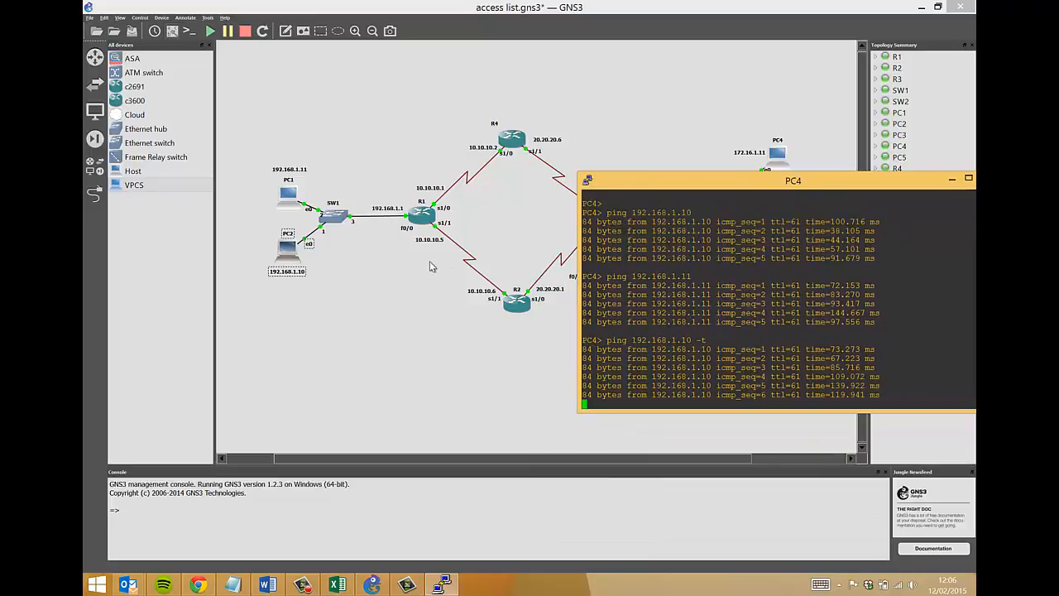
right_click(418, 216)
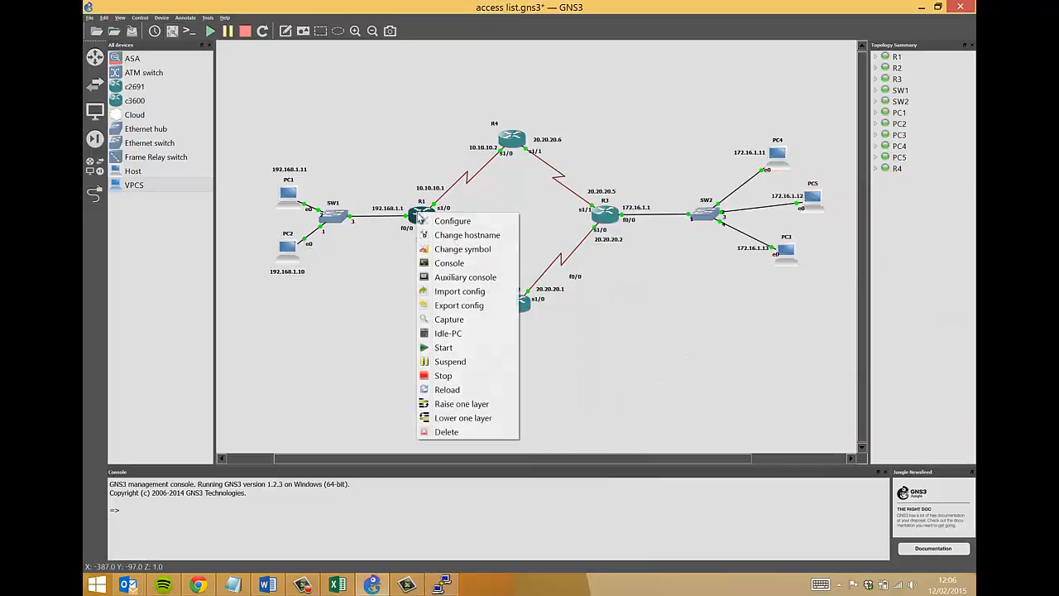
click(429, 266)
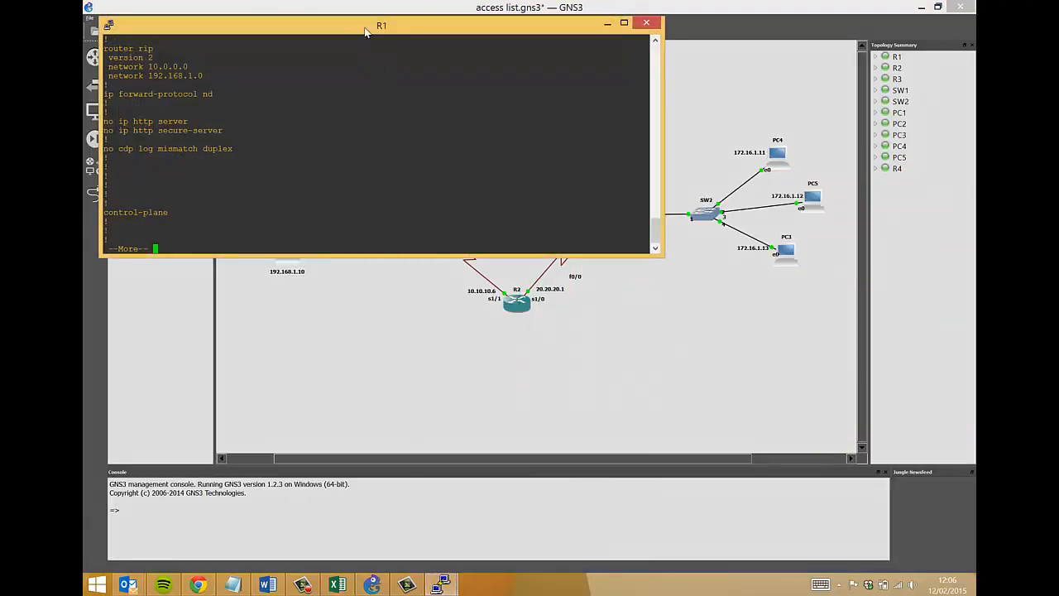
drag(378, 25, 693, 301)
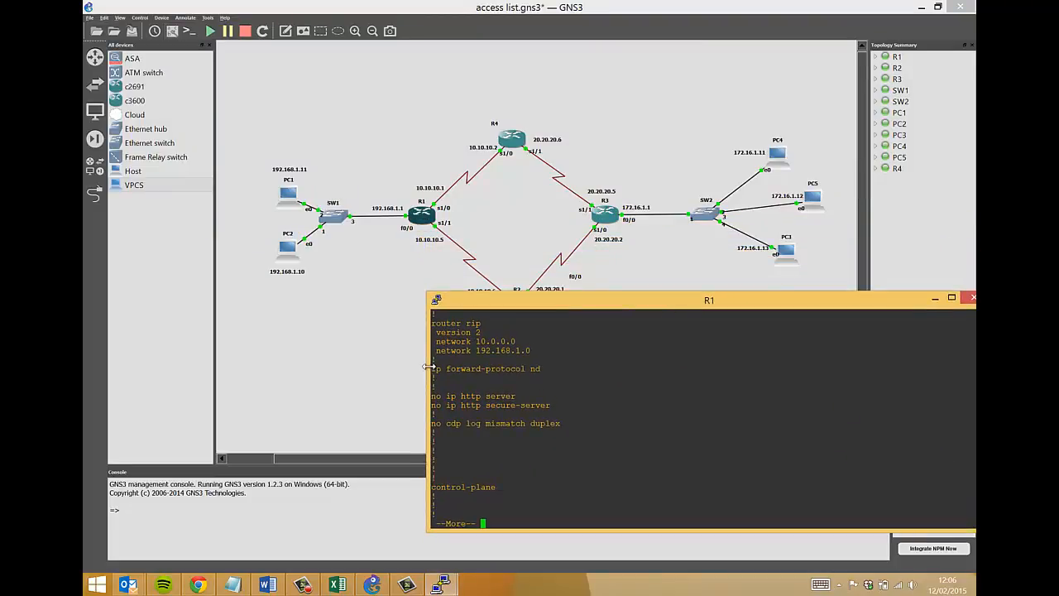
drag(428, 364, 485, 363)
key(q)
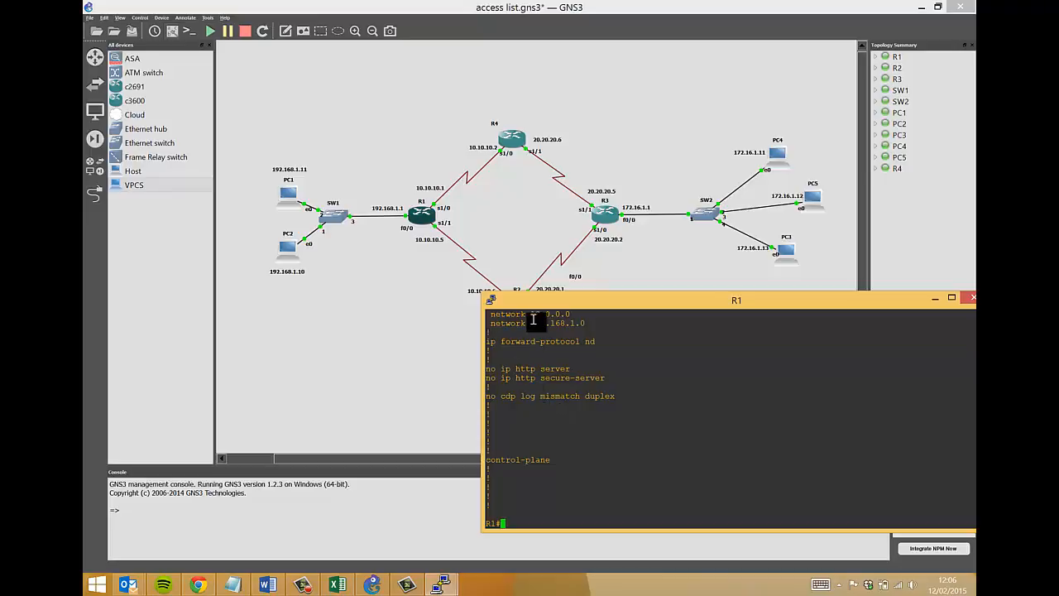
drag(530, 308, 512, 305)
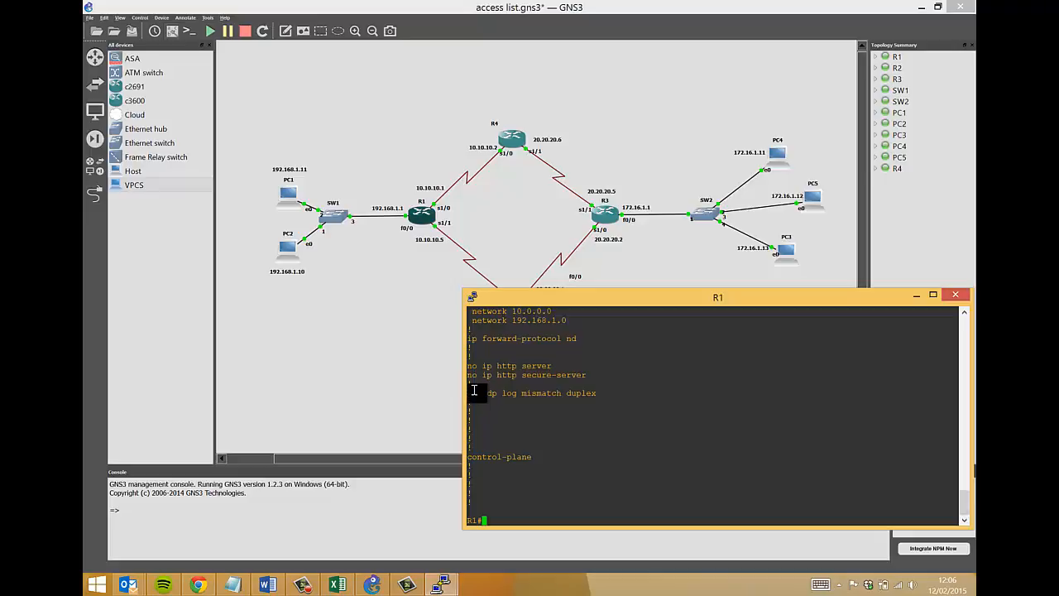
In R1 global config, add access-list 1 deny 172.16.1.11.
text(conf t)
key(Return)
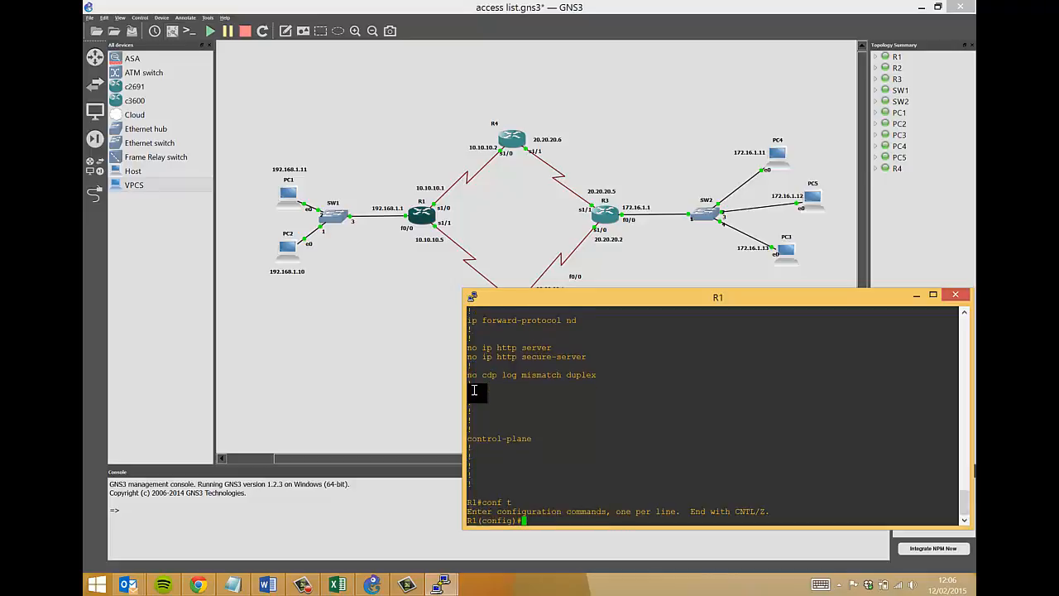
text(acces)
key(Tab)
text(1 )
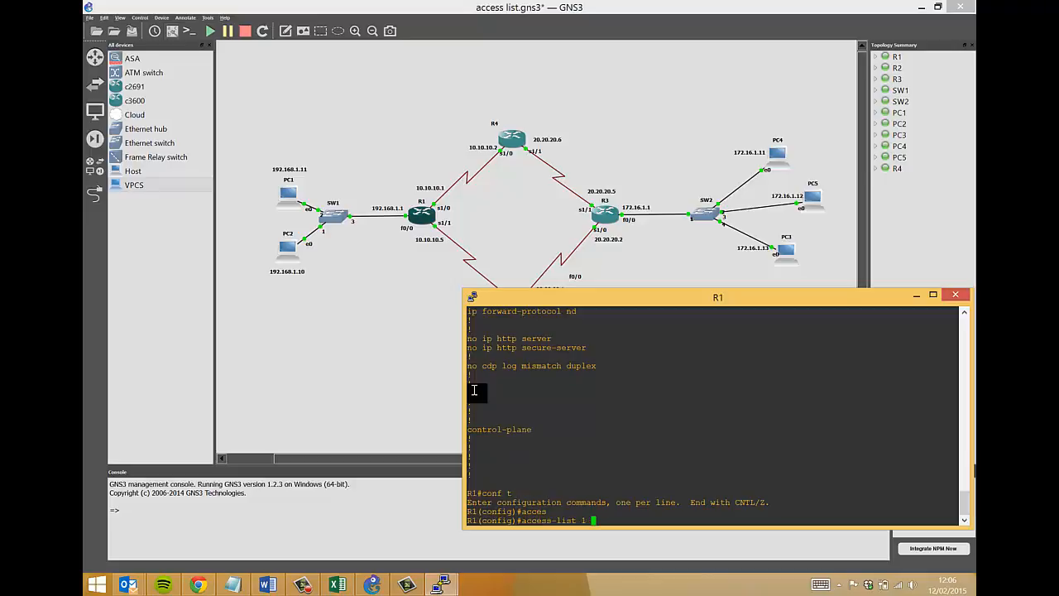
text(deny)
key(Tab)
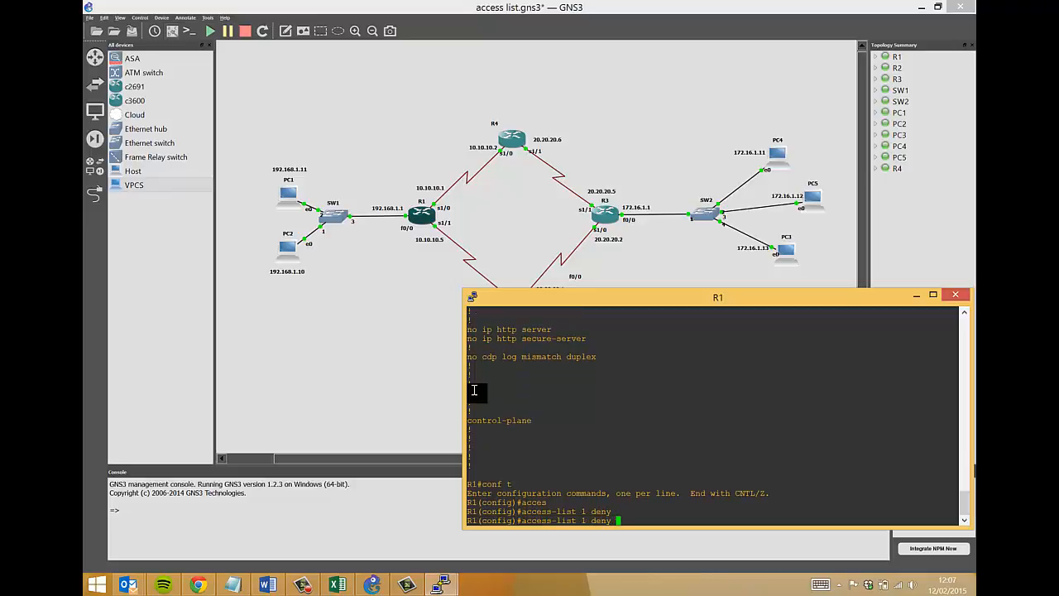
text(?)
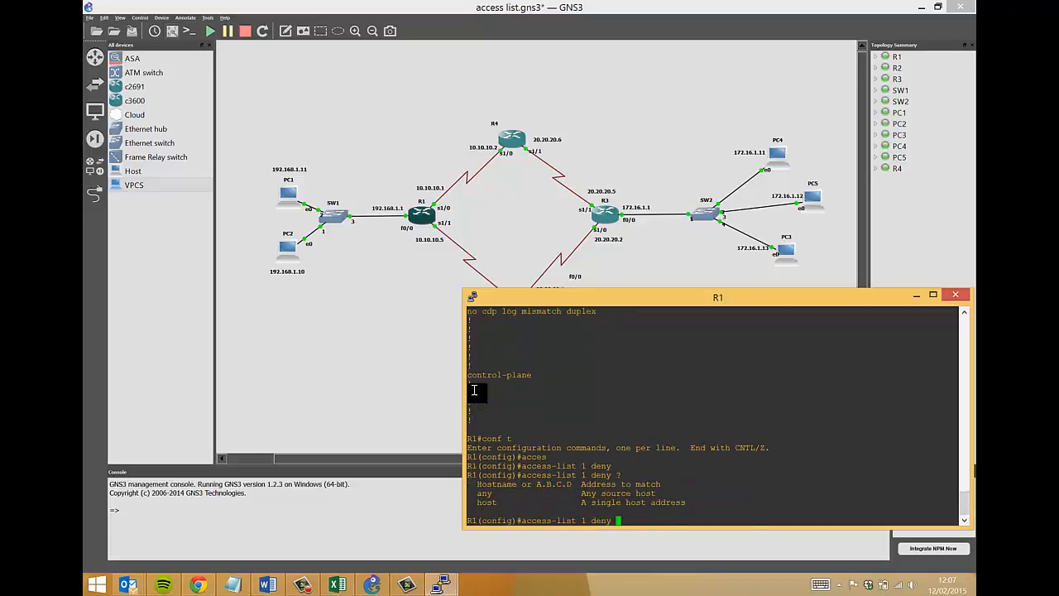
text(172.16.1.11)
key(Return)
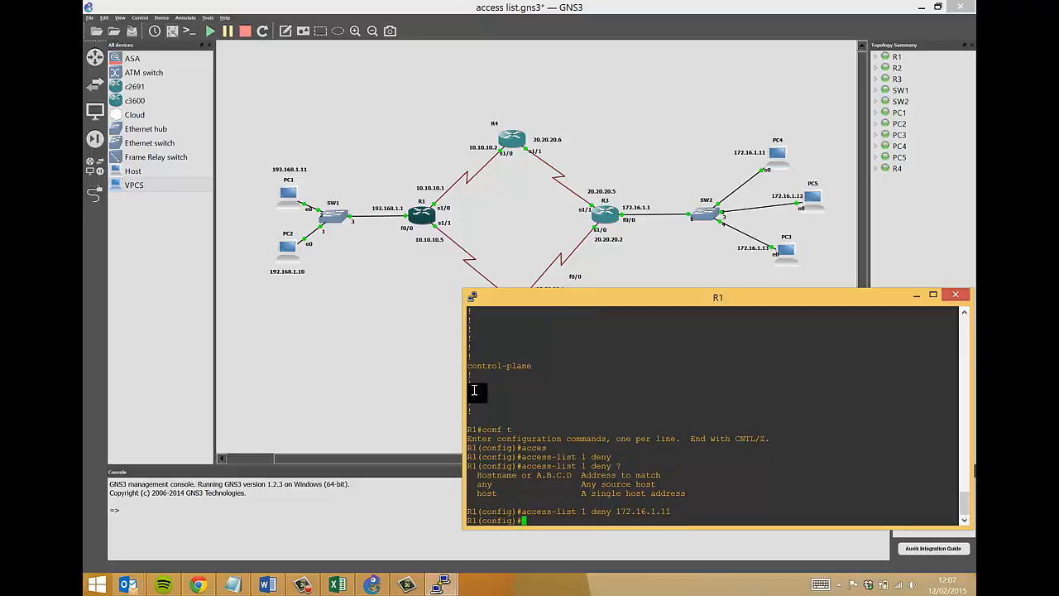
Add access-list 1 permit any and highlight the access-list command.
text(acc)
key(Tab)
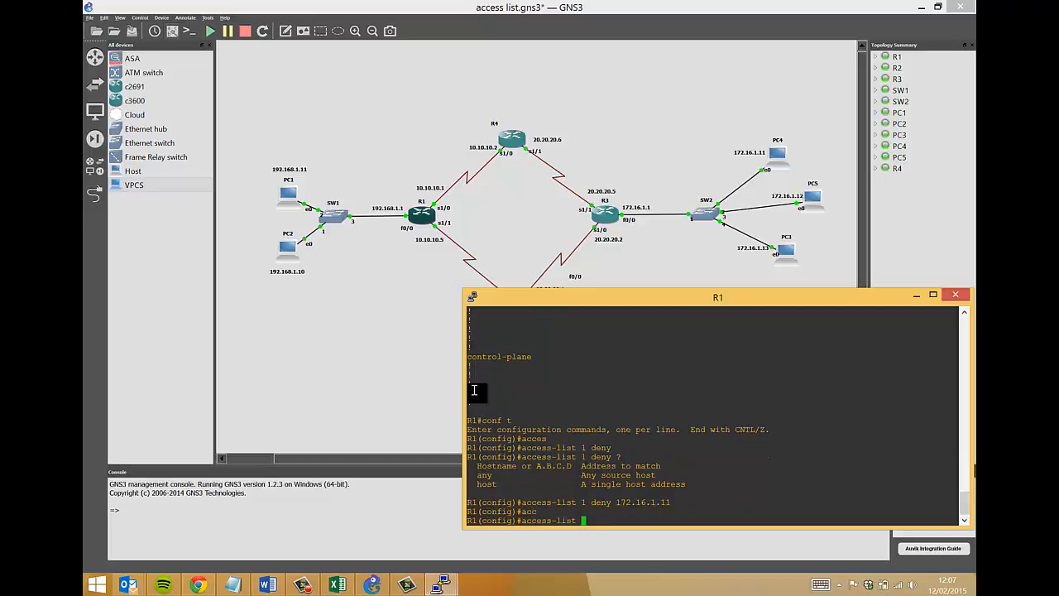
text(1 per)
key(Tab)
text(an)
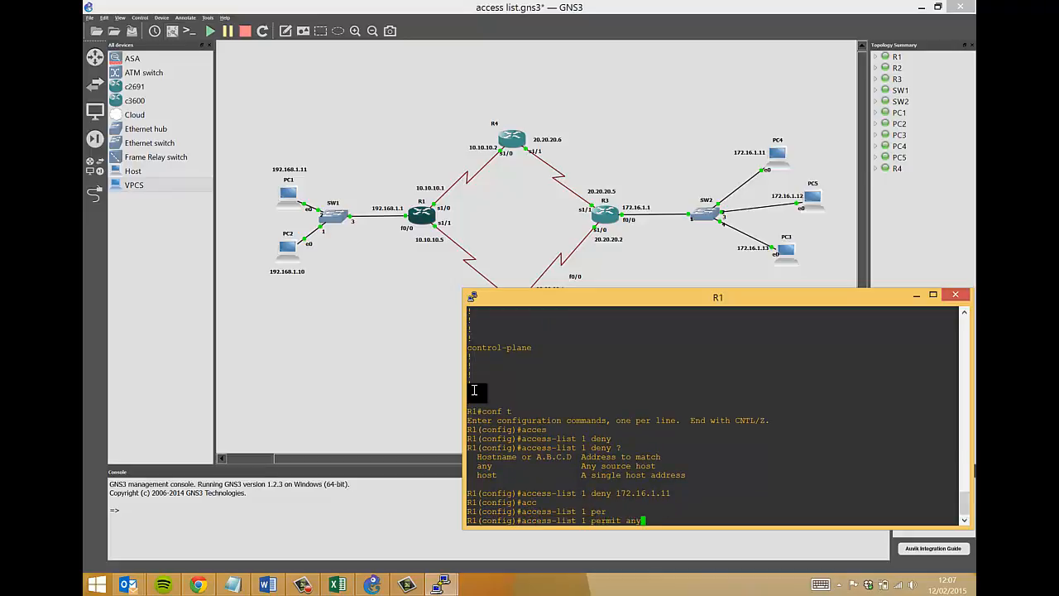
key(Tab)
key(Return)
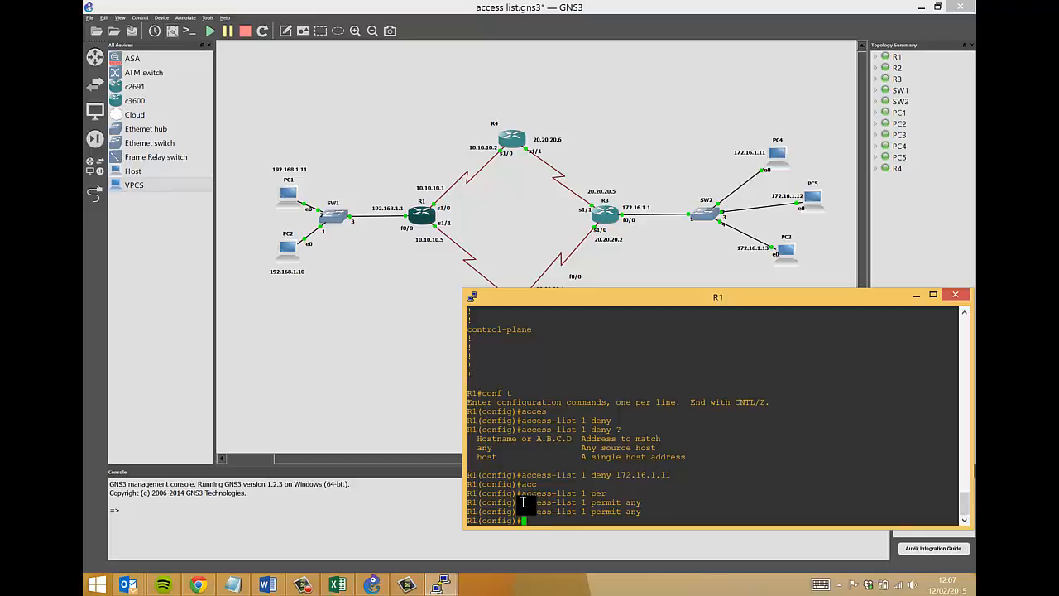
drag(523, 502, 612, 475)
Exit config mode and show the running config from 'sh run | b access-list 1'.
key(ctrl+z)
text(sh run)
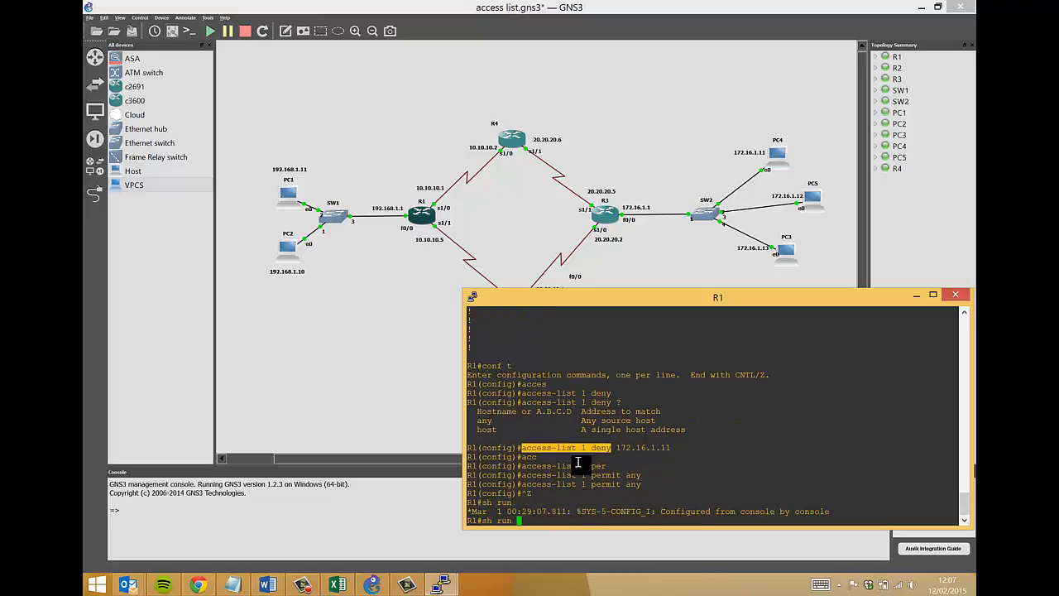
text( | b access-)
key(Tab)
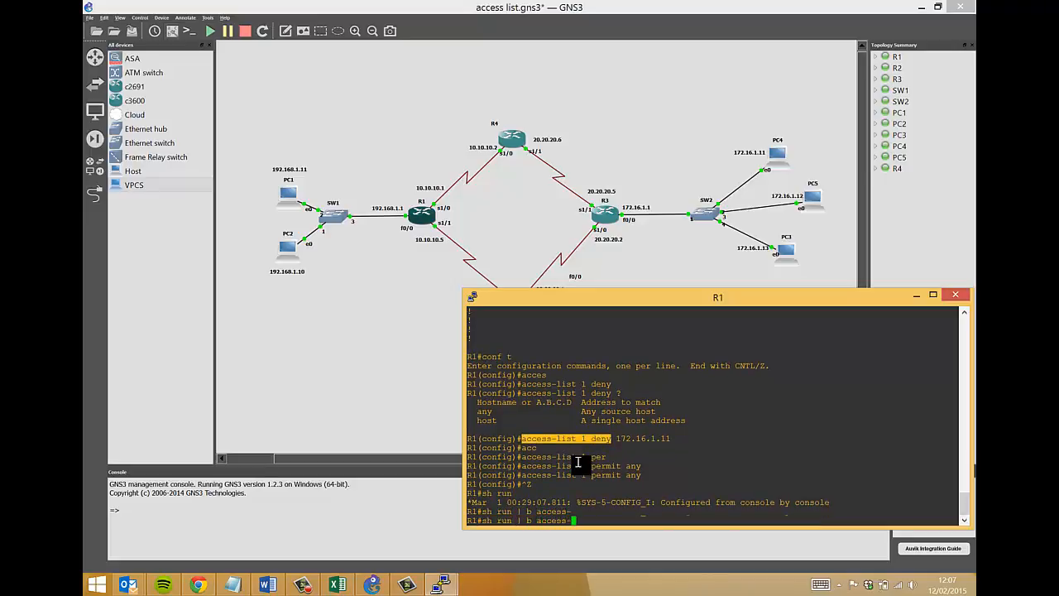
text(list 1)
key(Return)
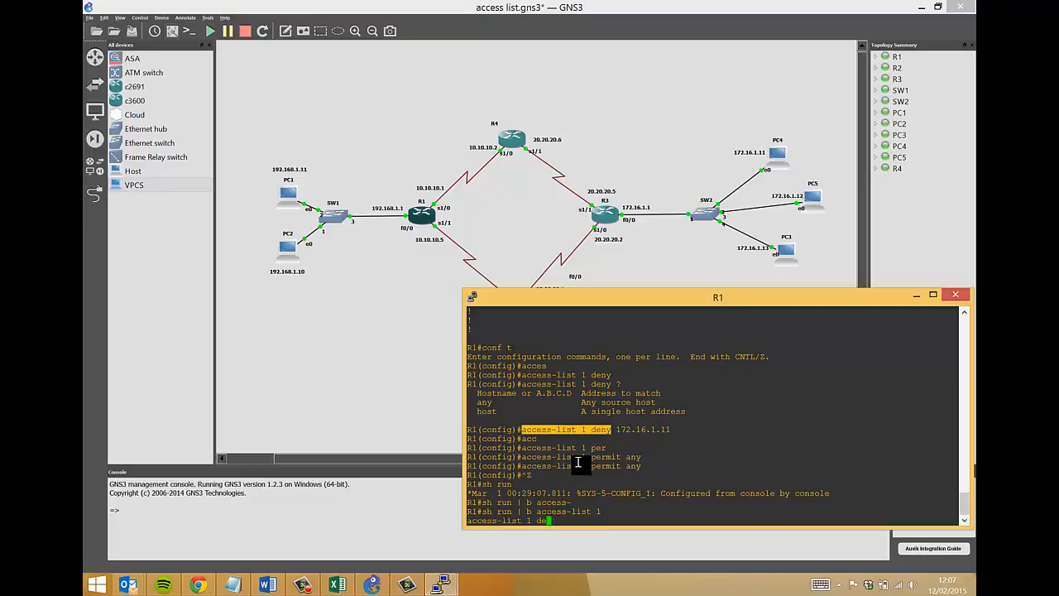
scroll(570, 402, up, 4)
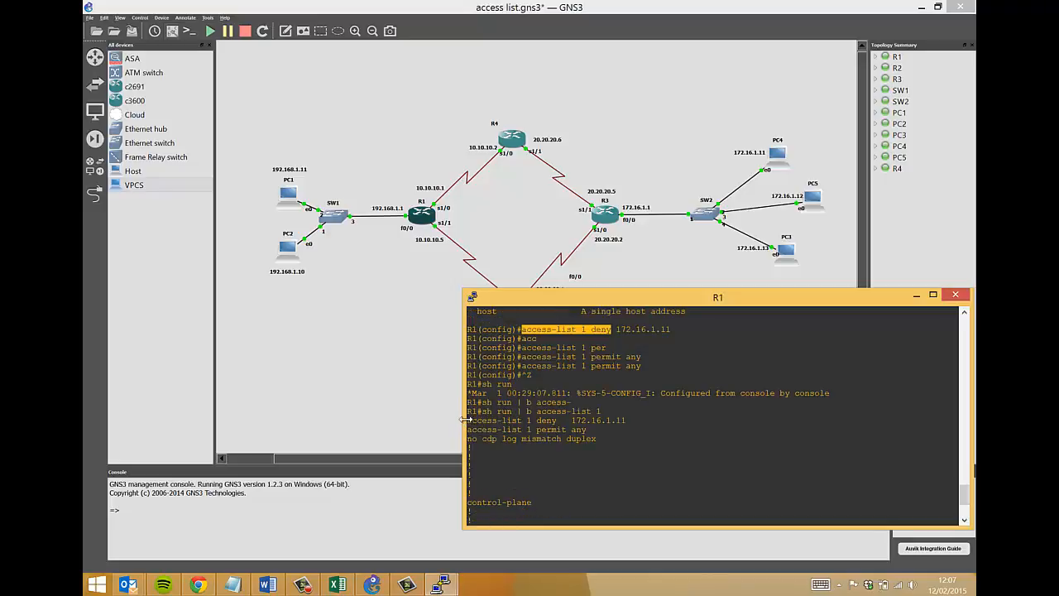
Highlight the deny 172.16.1.11 and permit any rules, then return to the topology and select R1.
drag(467, 420, 626, 422)
drag(537, 421, 558, 421)
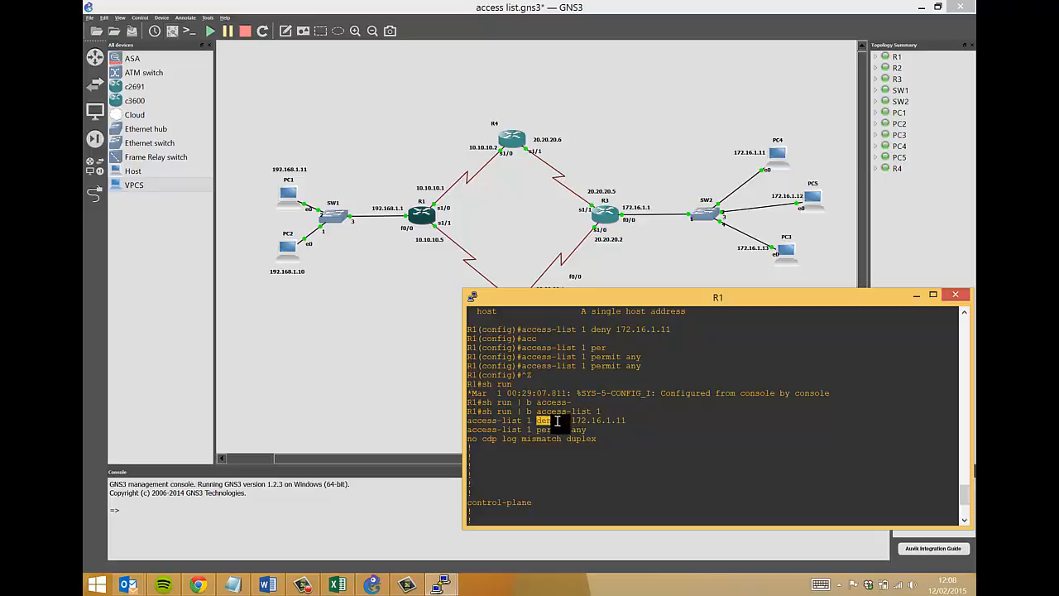
click(629, 421)
drag(625, 422, 571, 422)
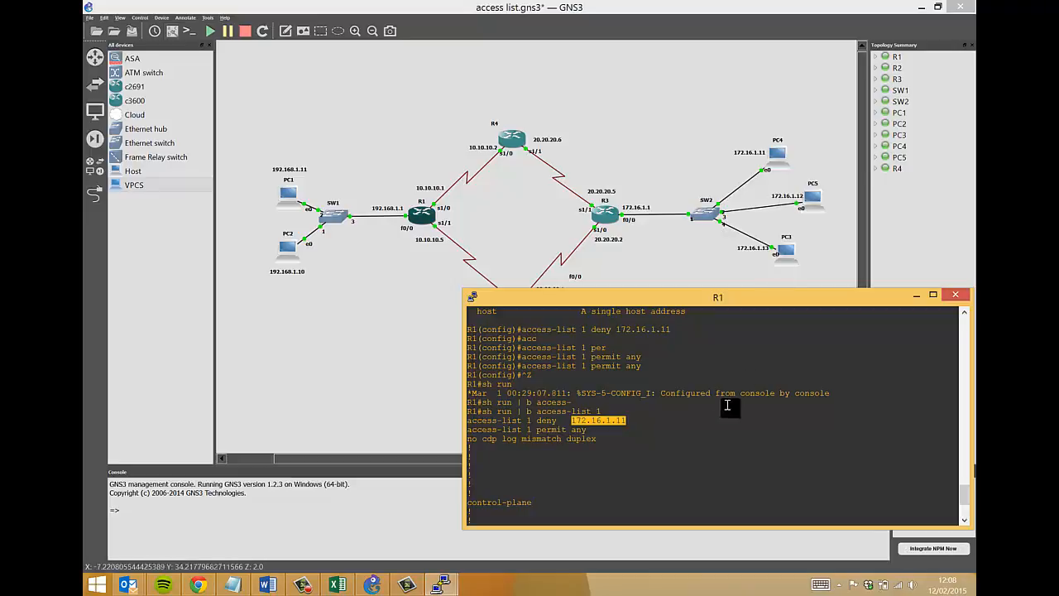
drag(645, 420, 571, 420)
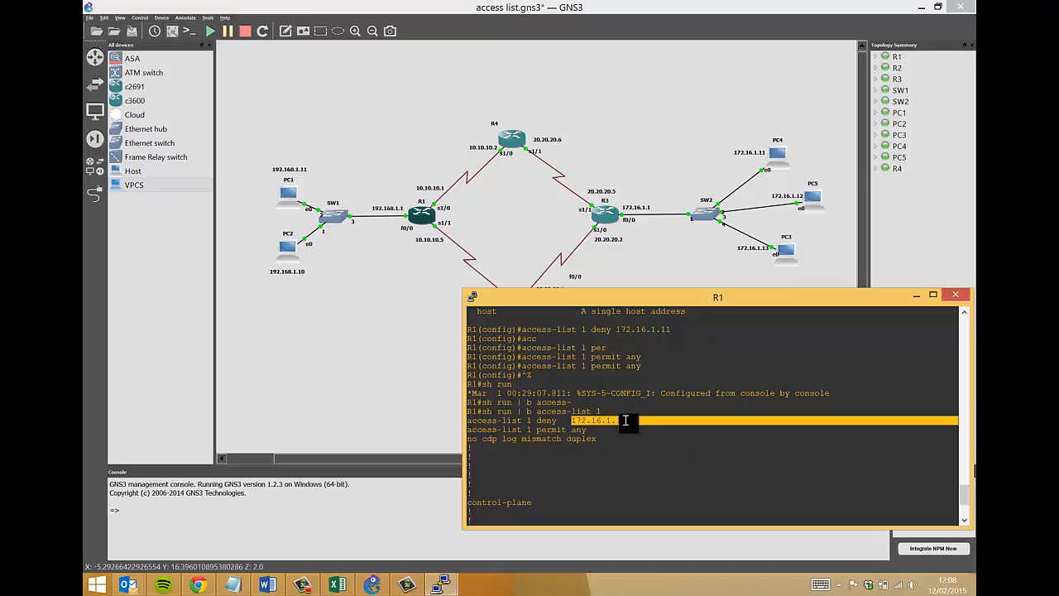
click(625, 421)
drag(468, 430, 588, 432)
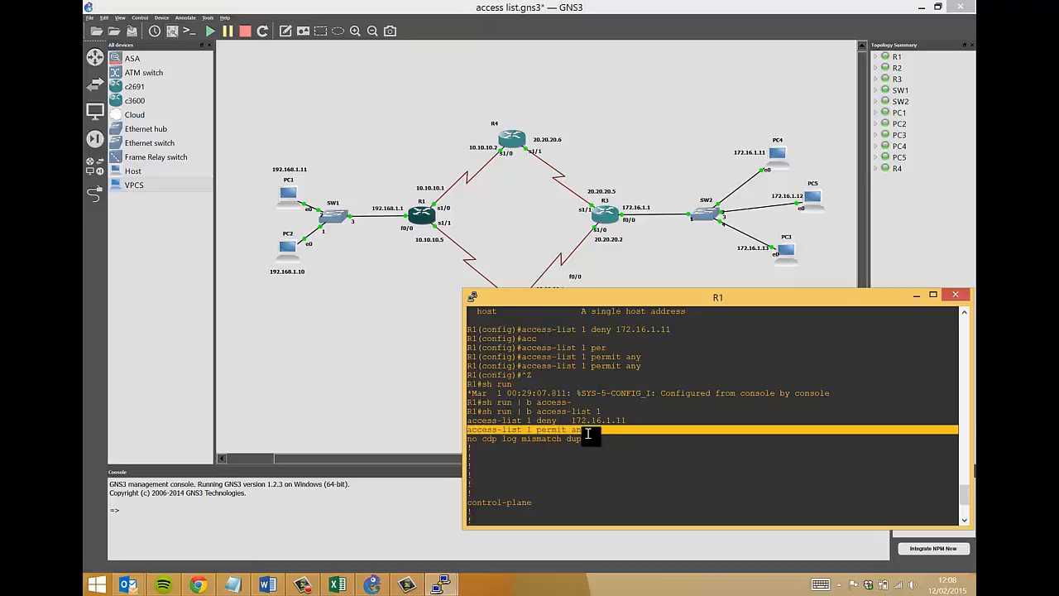
drag(468, 420, 592, 429)
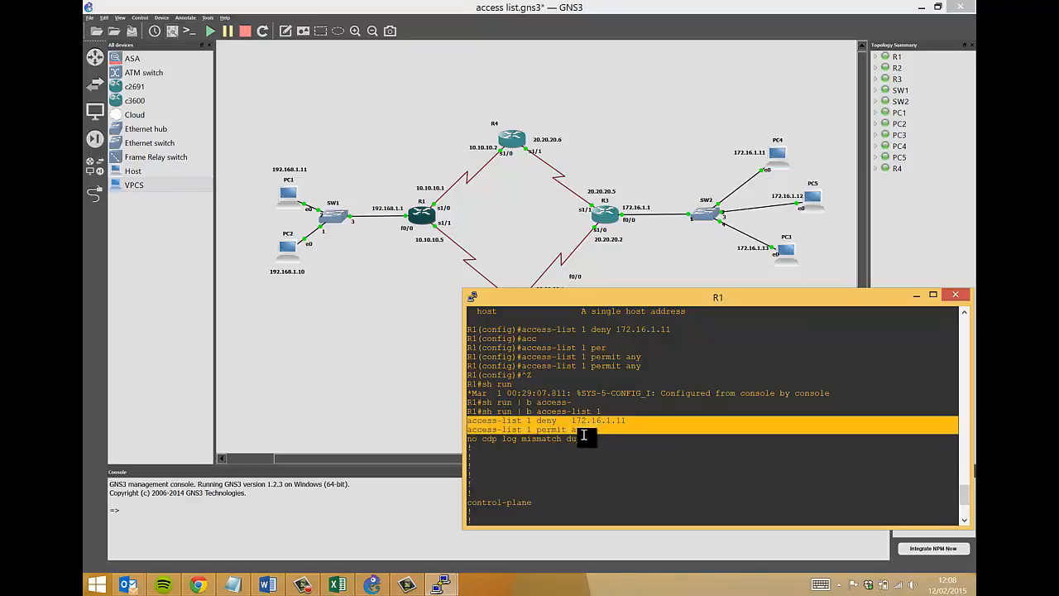
click(584, 428)
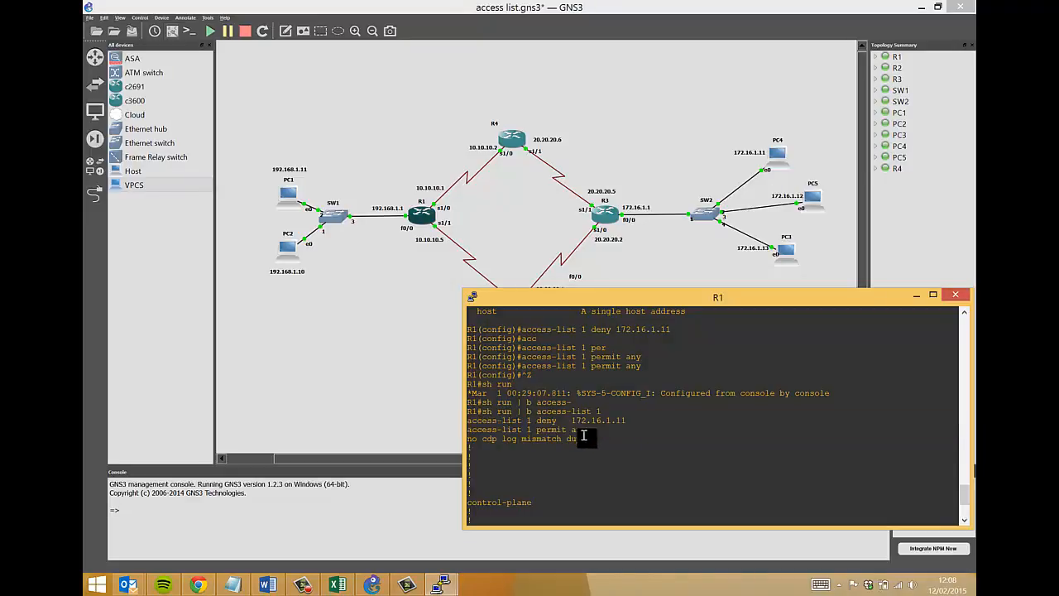
click(387, 197)
drag(387, 197, 455, 260)
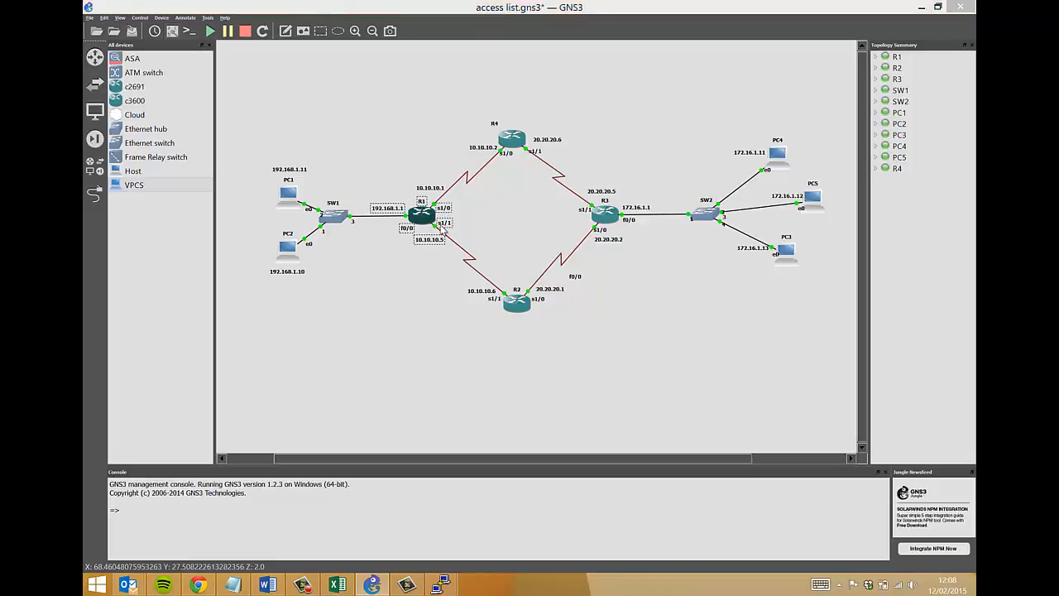
Reopen R1's console and enter interface FastEthernet 0/0 configuration.
mouse_move(441, 584)
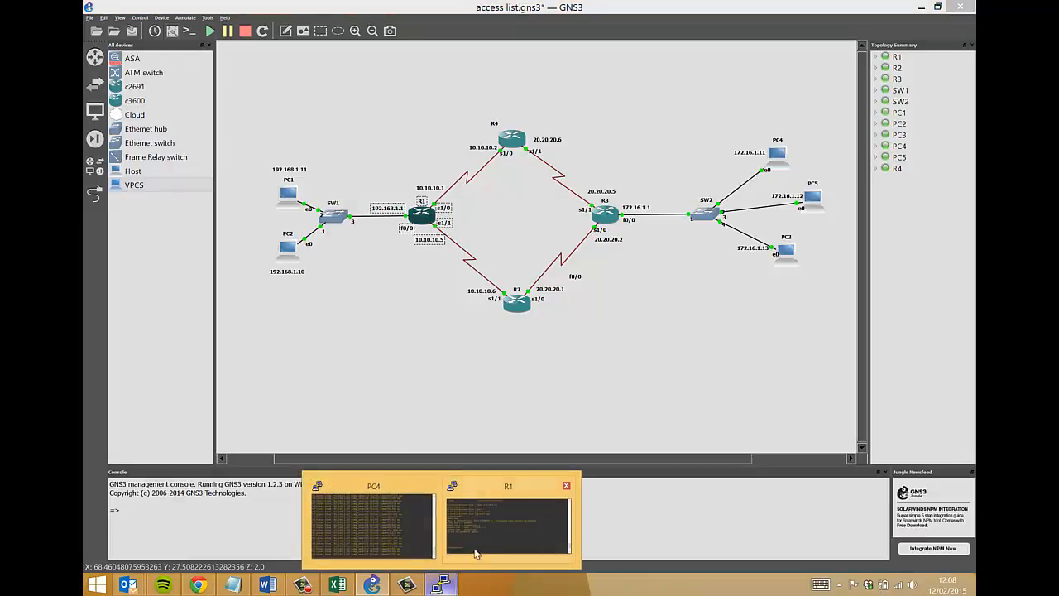
click(447, 536)
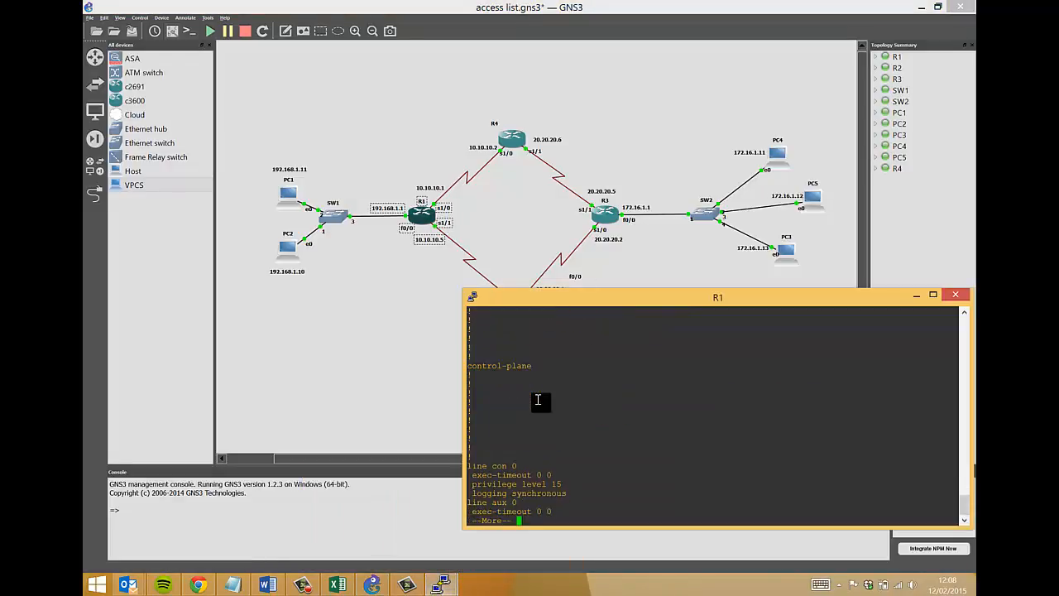
text(conf t)
key(Return)
text(int)
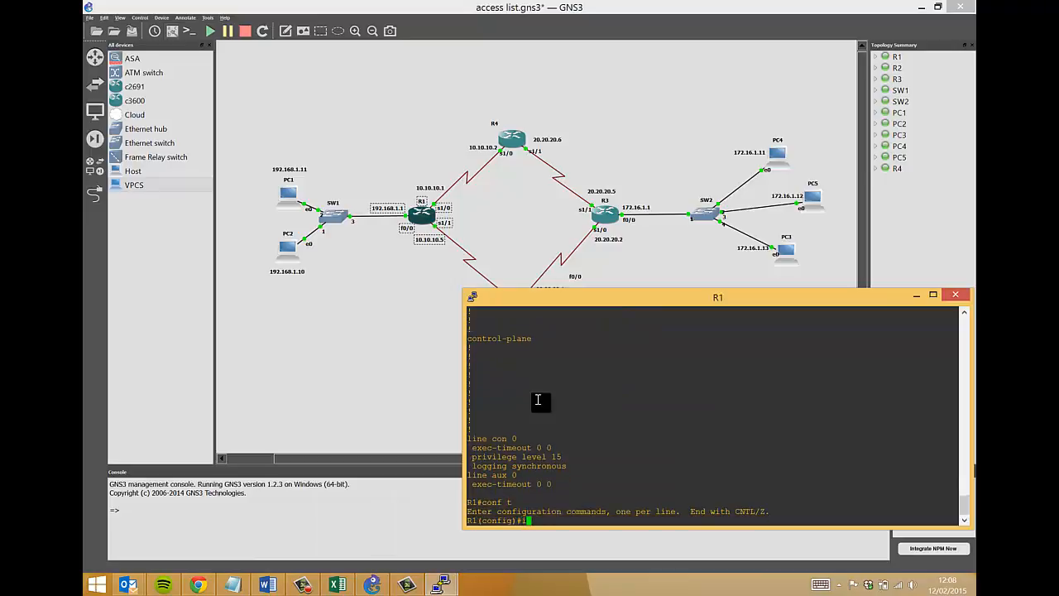
key(Tab)
text(fas)
key(Tab)
text(0/0)
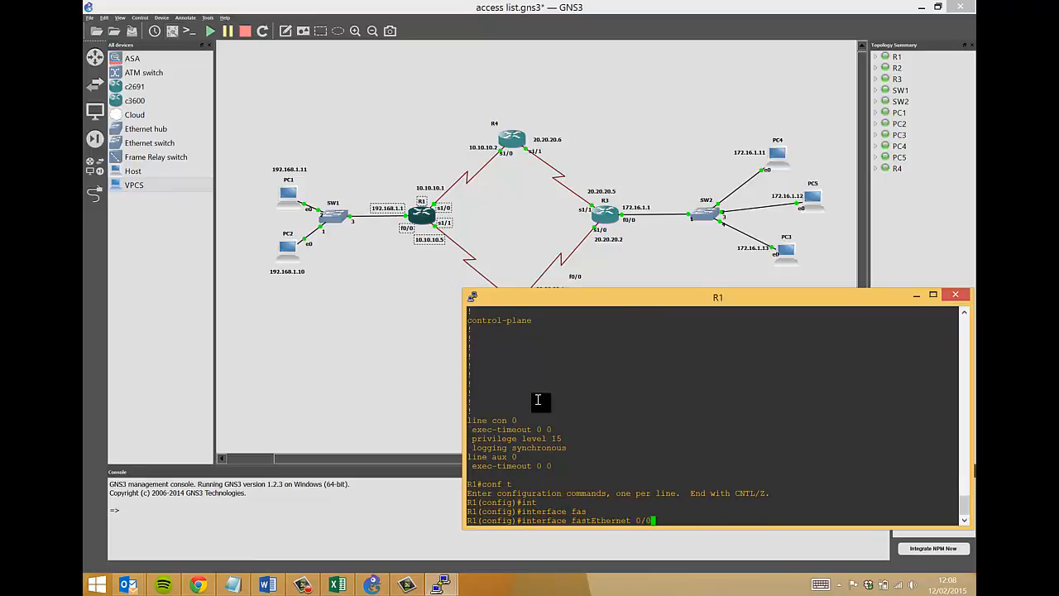
key(Return)
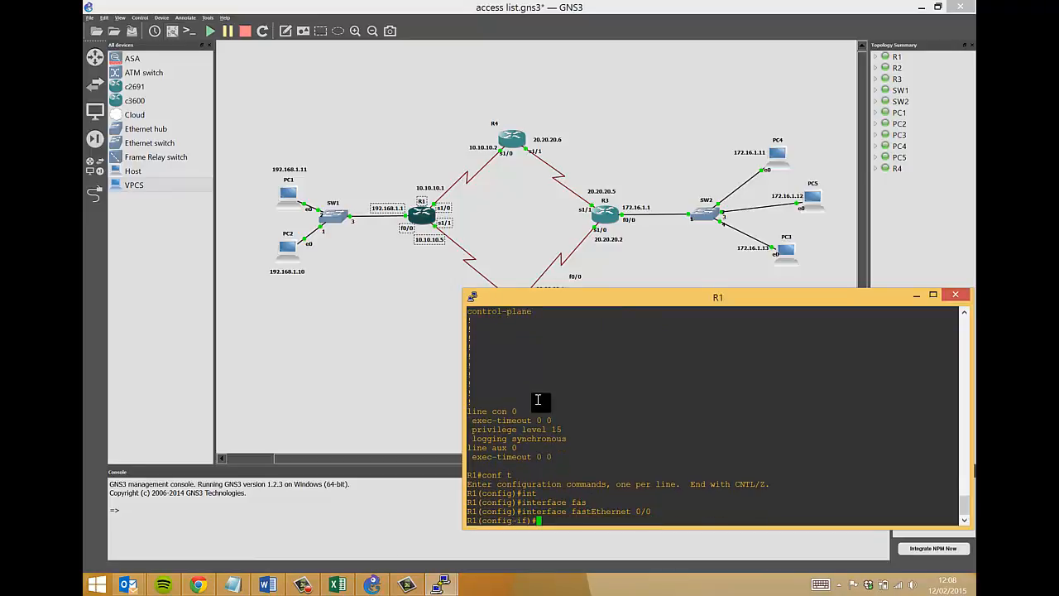
Type ip access-group 1 out on the interface and point out PC1, PC2 and PC4.
text(ip acc)
key(Tab)
text(es)
key(Tab)
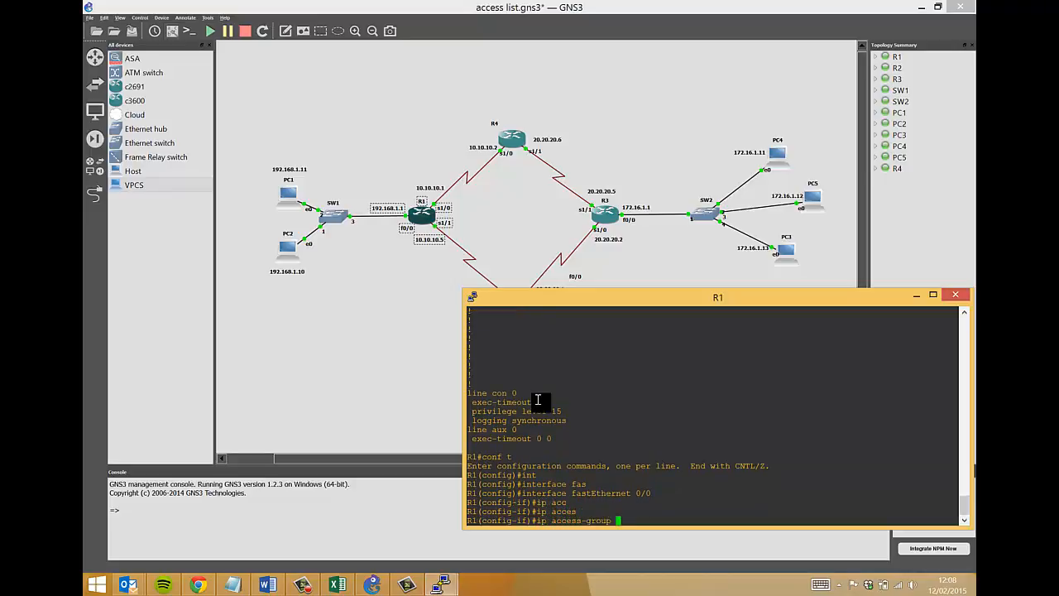
text(1 out)
drag(251, 148, 357, 312)
drag(725, 103, 804, 172)
drag(385, 176, 430, 278)
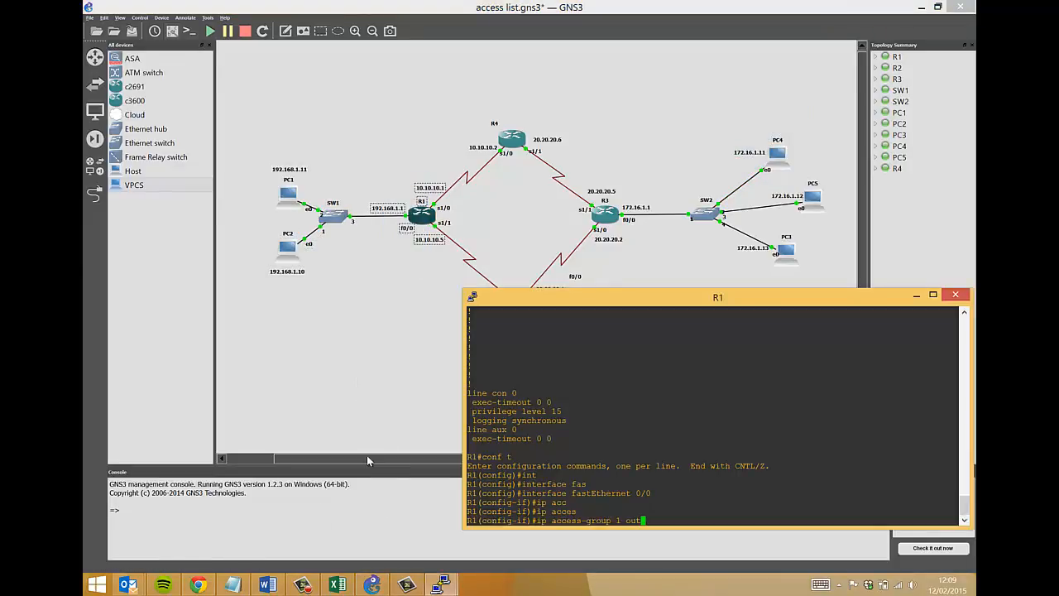
Bring PC4's pinging console forward and apply ip access-group 1 out on R1's FastEthernet 0/0.
mouse_move(457, 586)
click(372, 527)
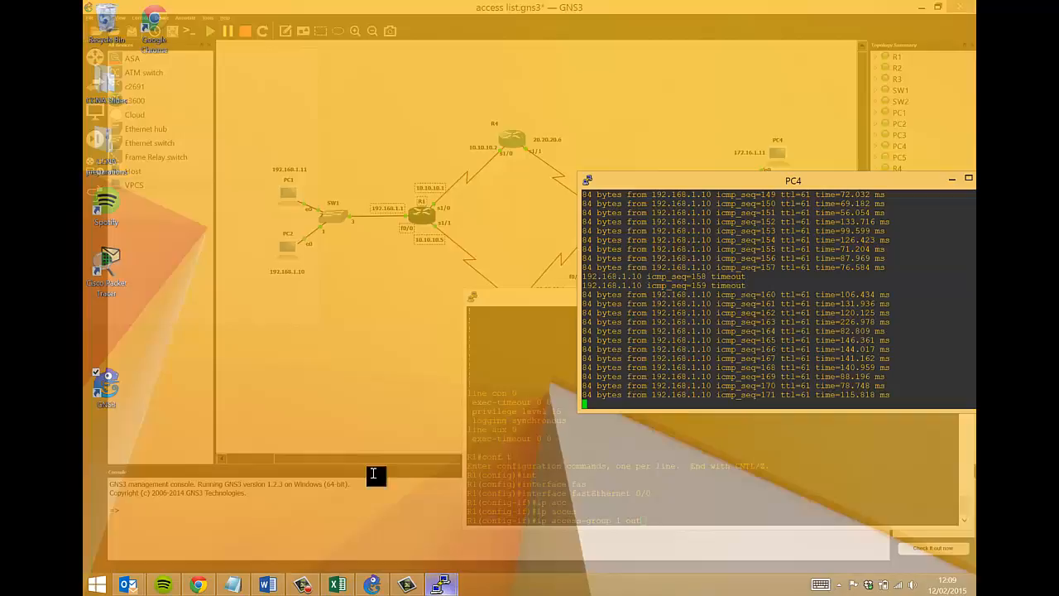
drag(677, 182, 275, 48)
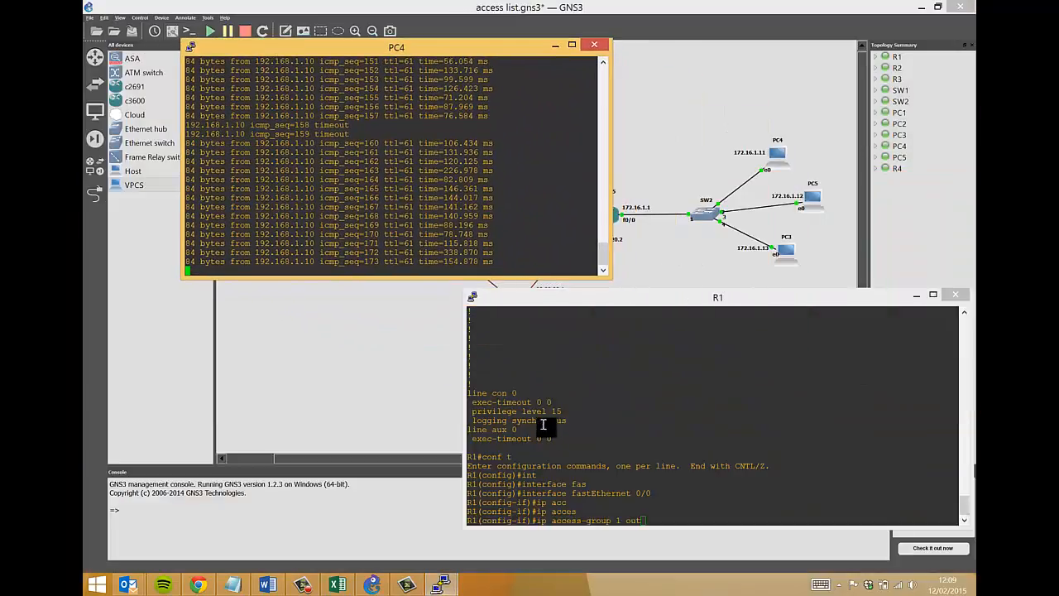
click(634, 482)
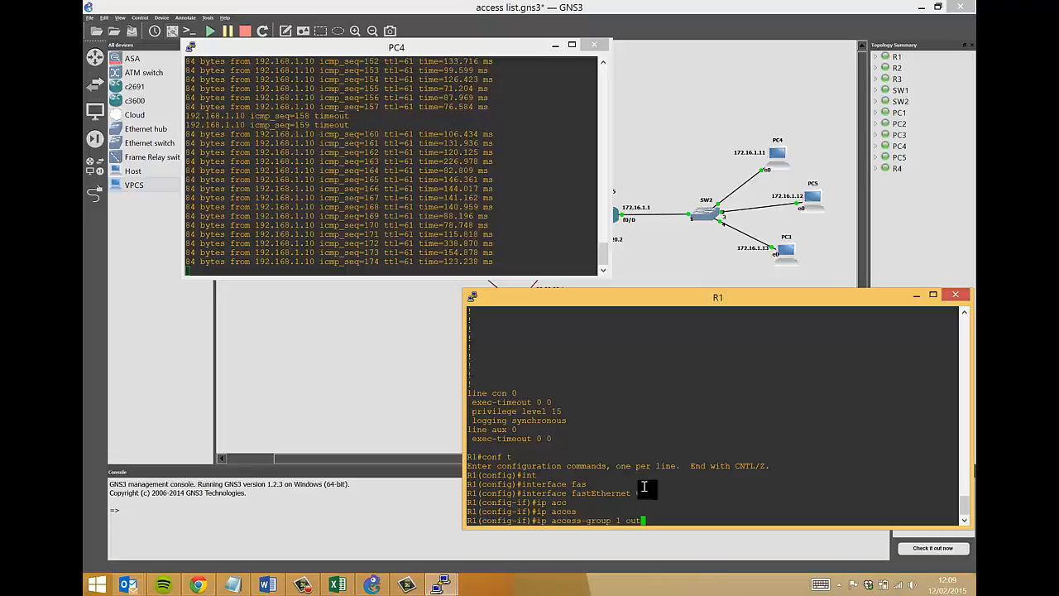
key(Return)
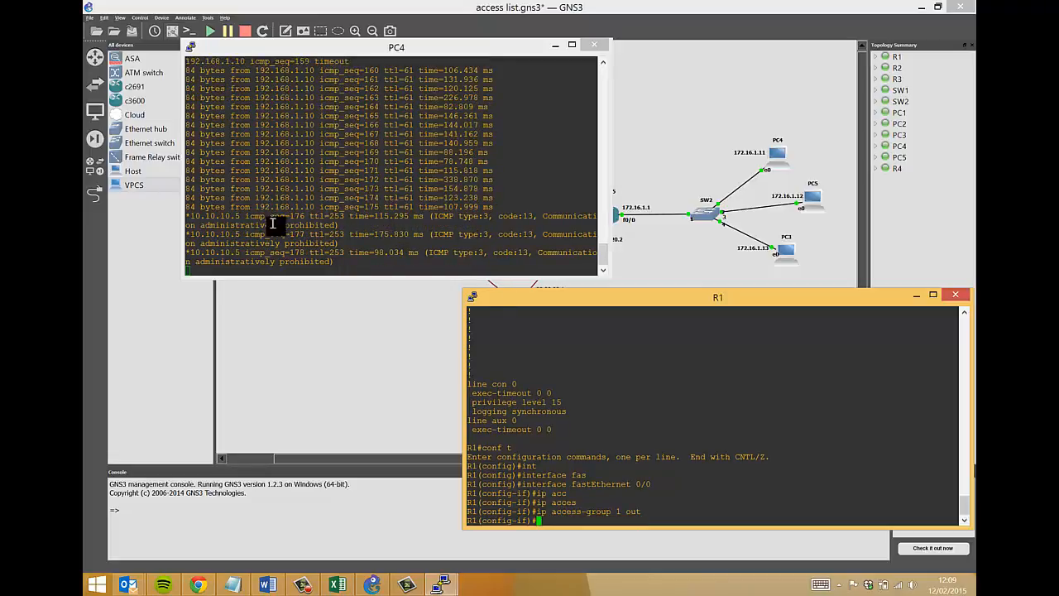
Note the administratively prohibited replies, stop PC4's ping, and recall the access-group command on R1.
drag(207, 208, 339, 207)
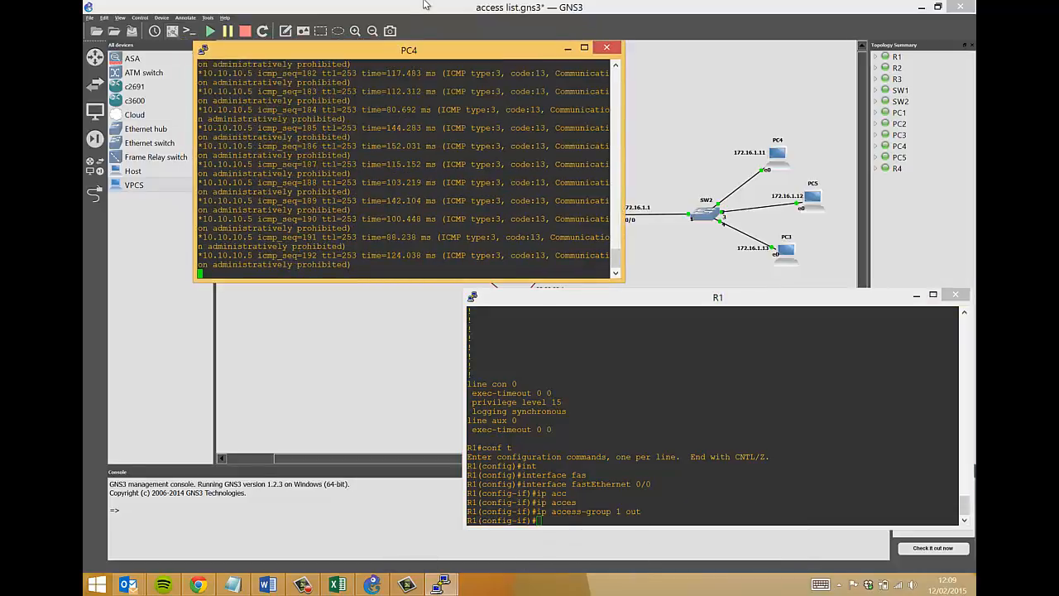
drag(341, 51, 325, 87)
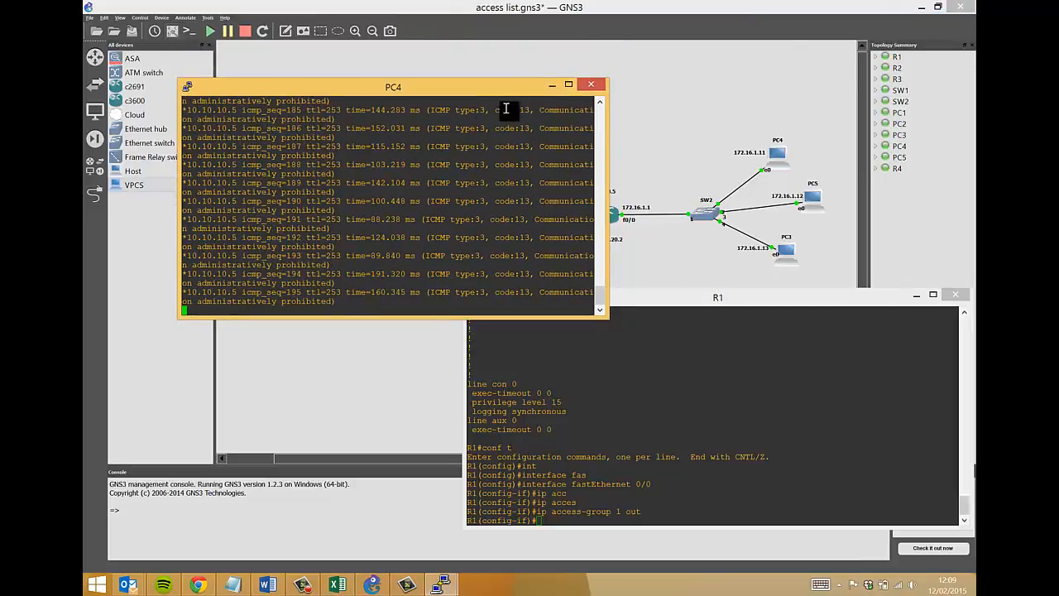
click(598, 405)
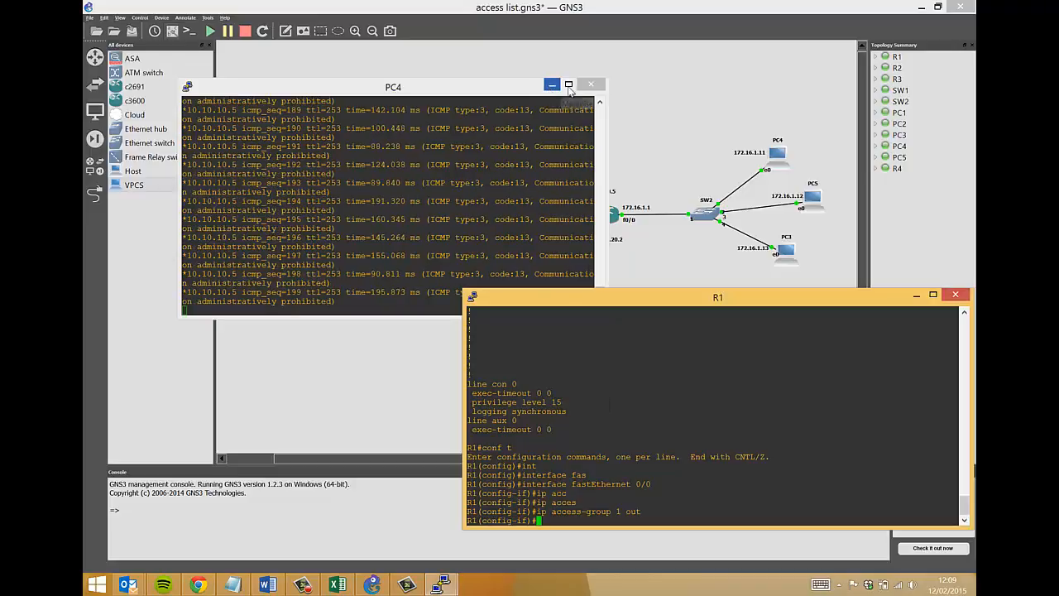
click(387, 181)
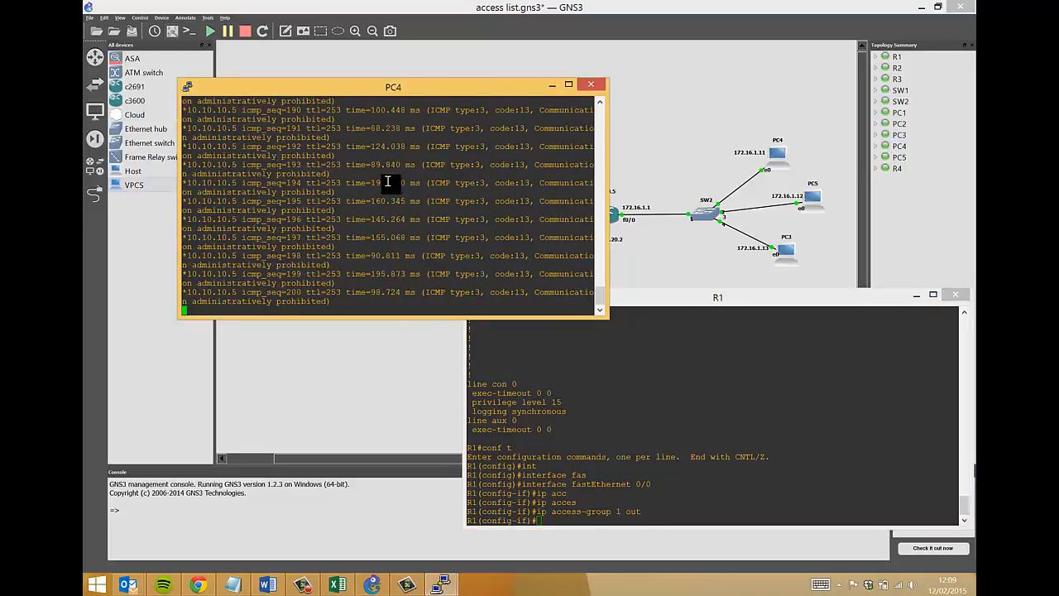
key(Return)
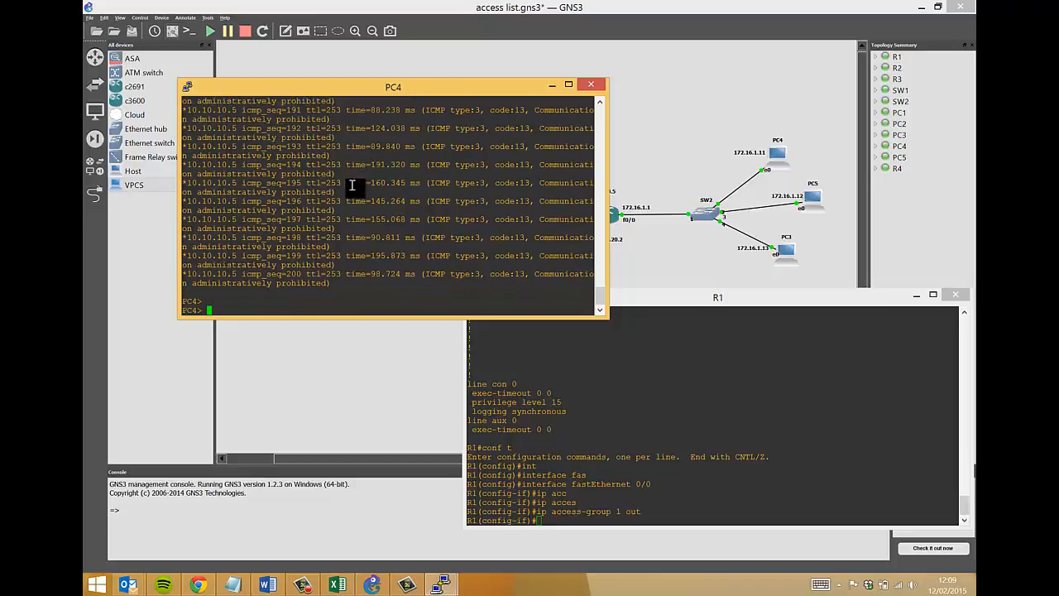
drag(376, 88, 385, 181)
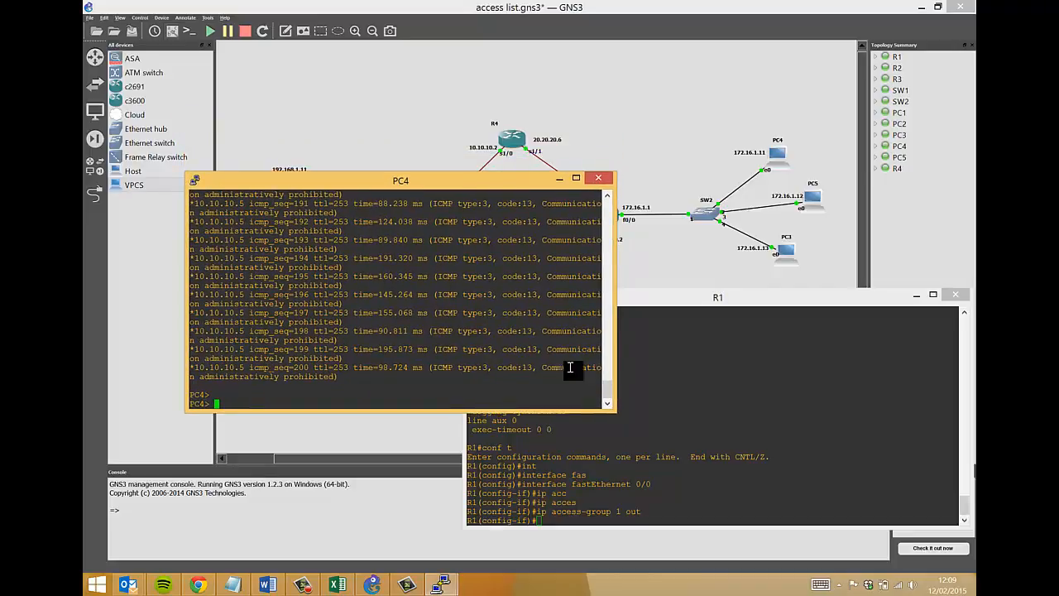
click(700, 387)
key(Up)
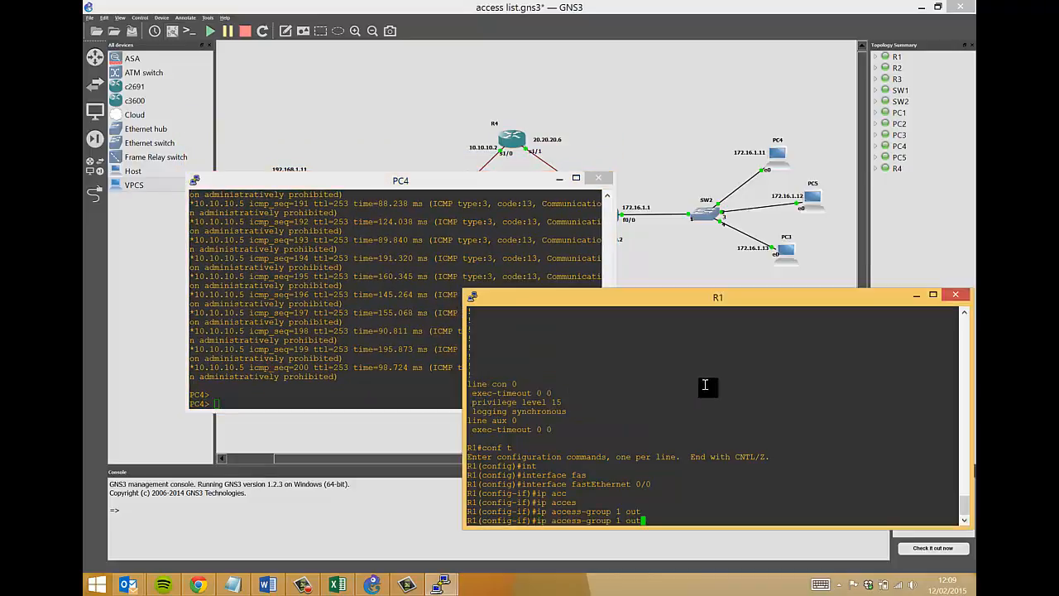
Remove ip access-group 1 out from R1's FastEthernet 0/0 using the no form.
key(ctrl+a)
text(no)
drag(552, 520, 653, 519)
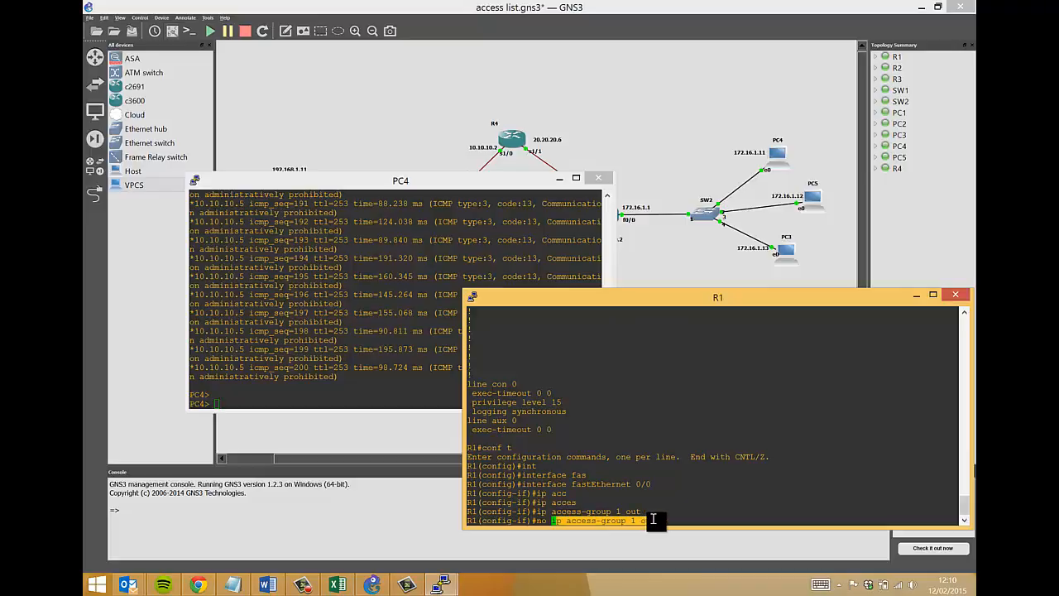
click(655, 521)
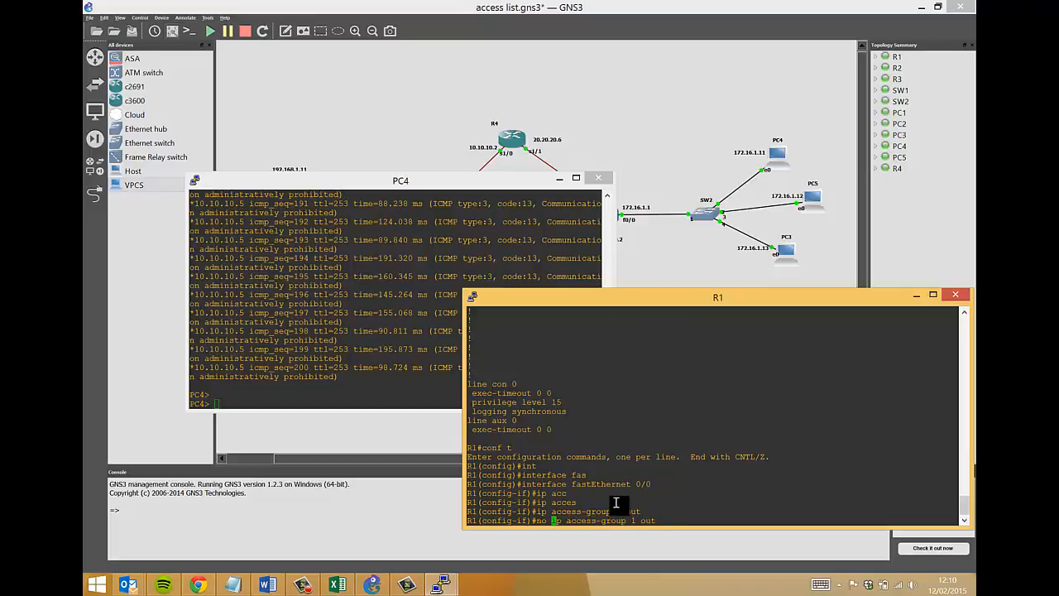
key(Return)
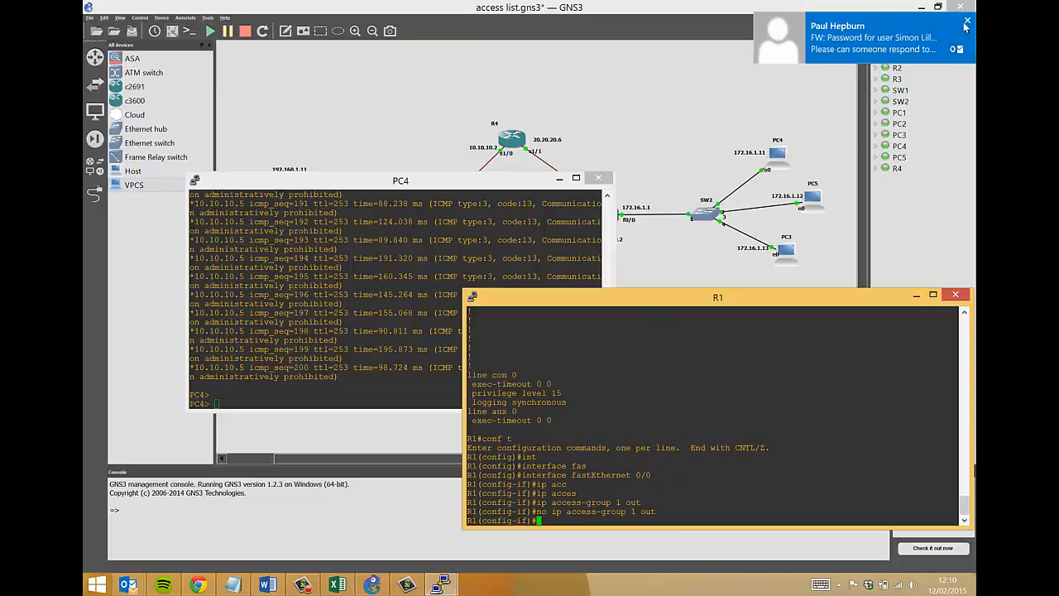
Ping 192.168.1.11 from PC4 twice, now getting replies.
click(375, 265)
key(Up)
key(BackSpace)
key(BackSpace)
key(BackSpace)
key(BackSpace)
text(192.168.1.11)
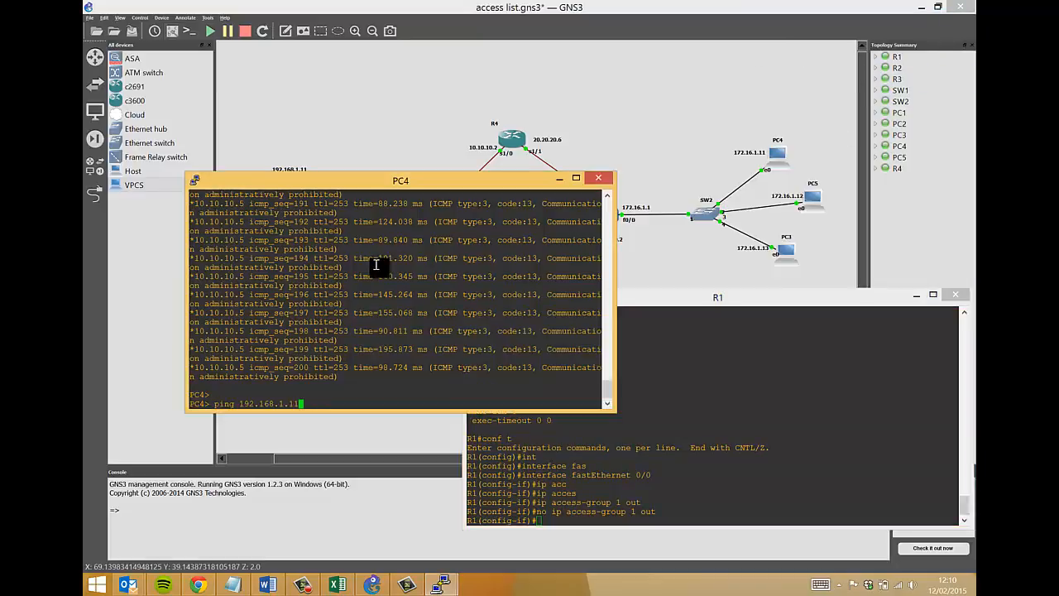
key(Return)
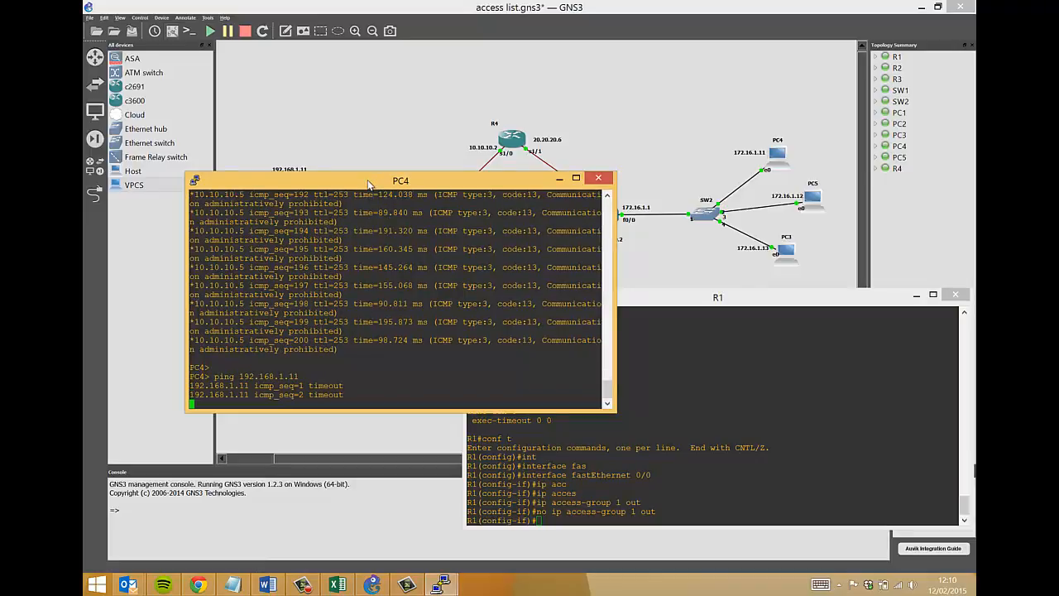
drag(368, 186, 563, 43)
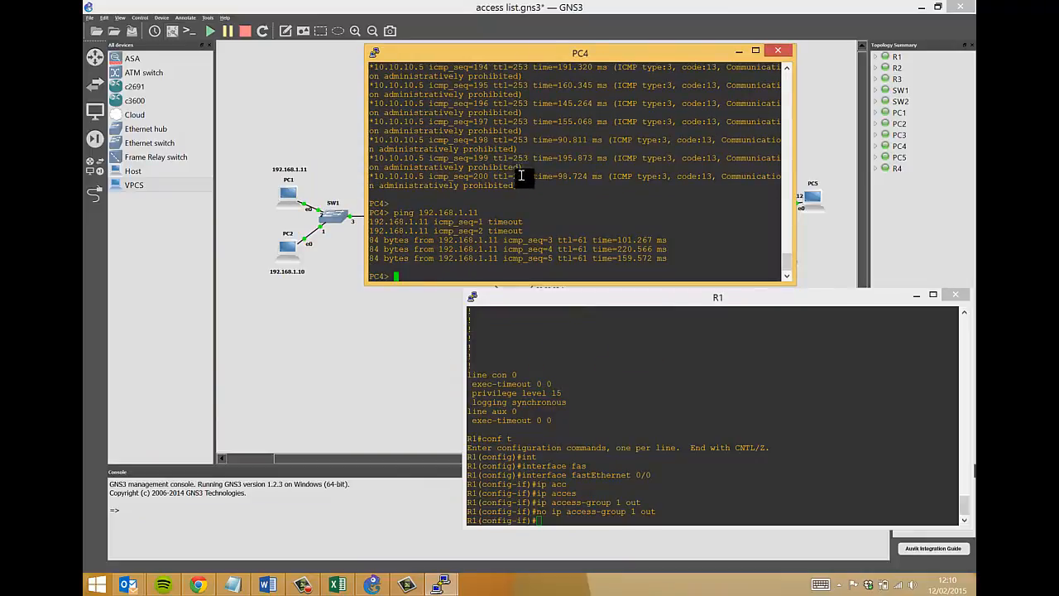
key(Up)
key(Return)
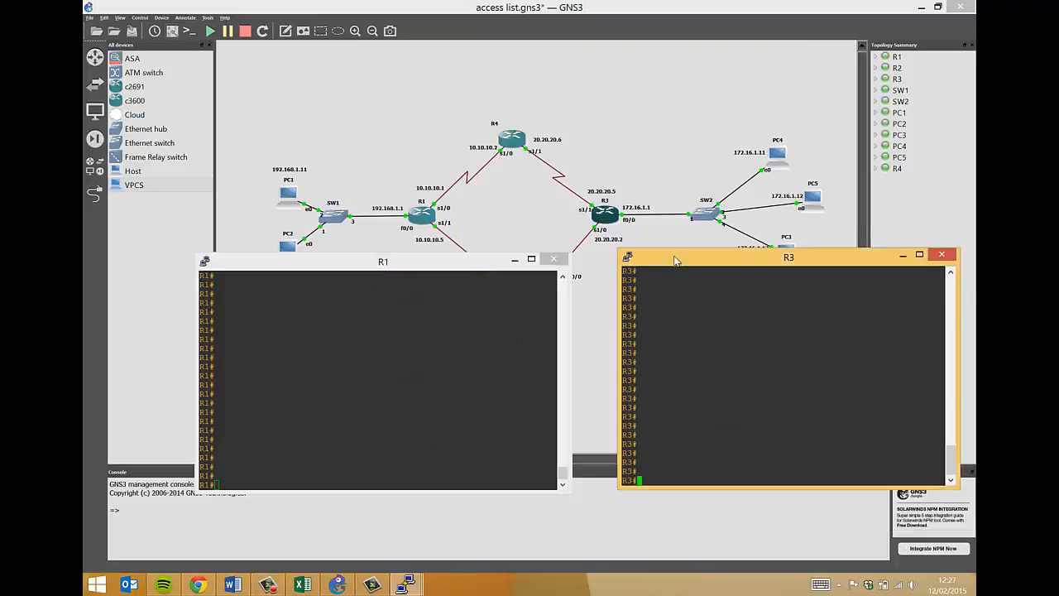
drag(678, 258, 669, 265)
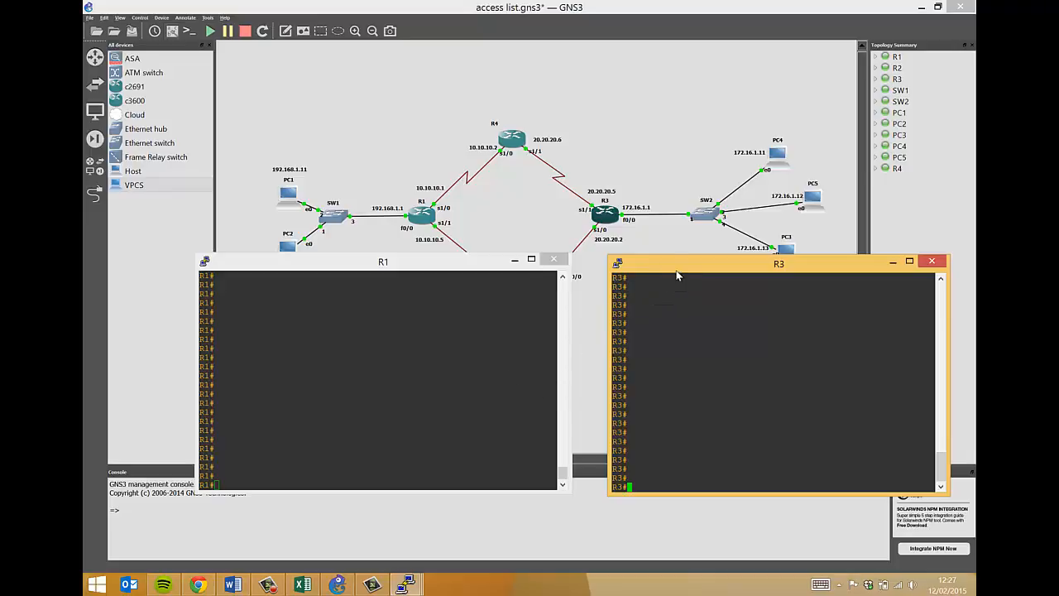
drag(726, 264, 722, 267)
click(589, 192)
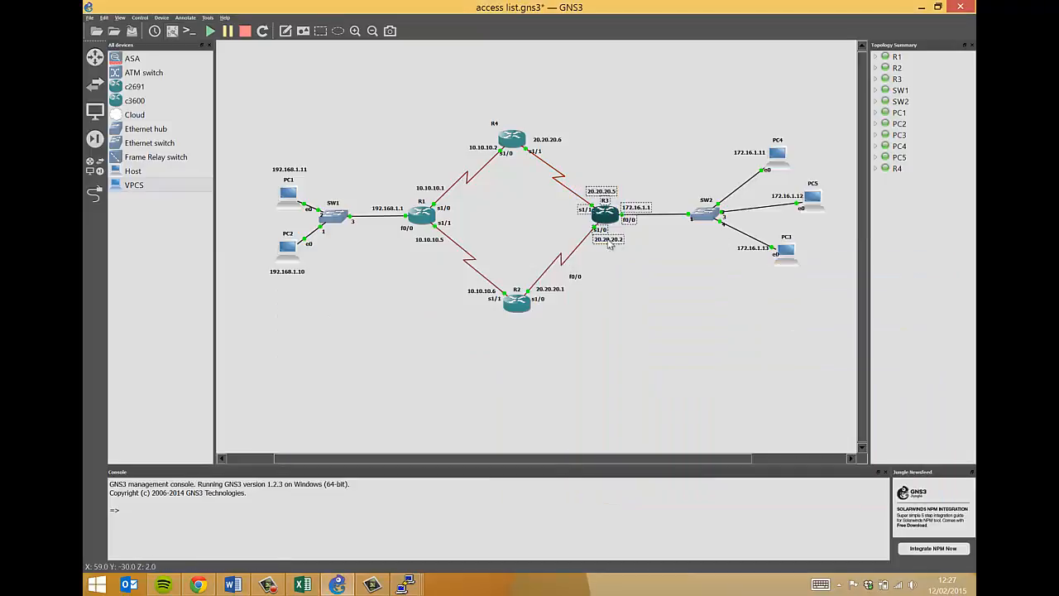
click(761, 135)
click(816, 225)
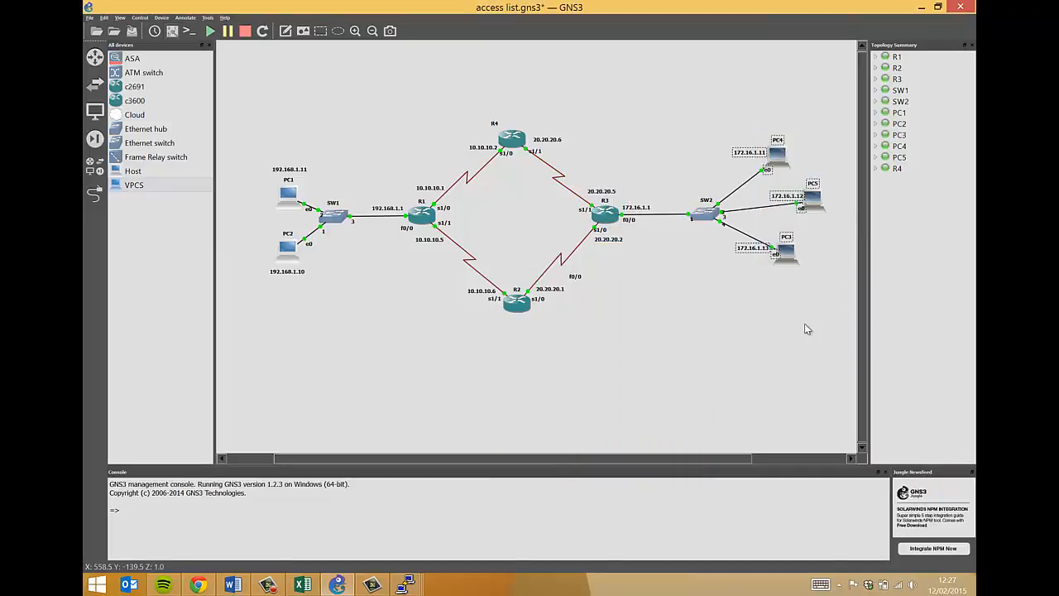
click(406, 584)
click(488, 552)
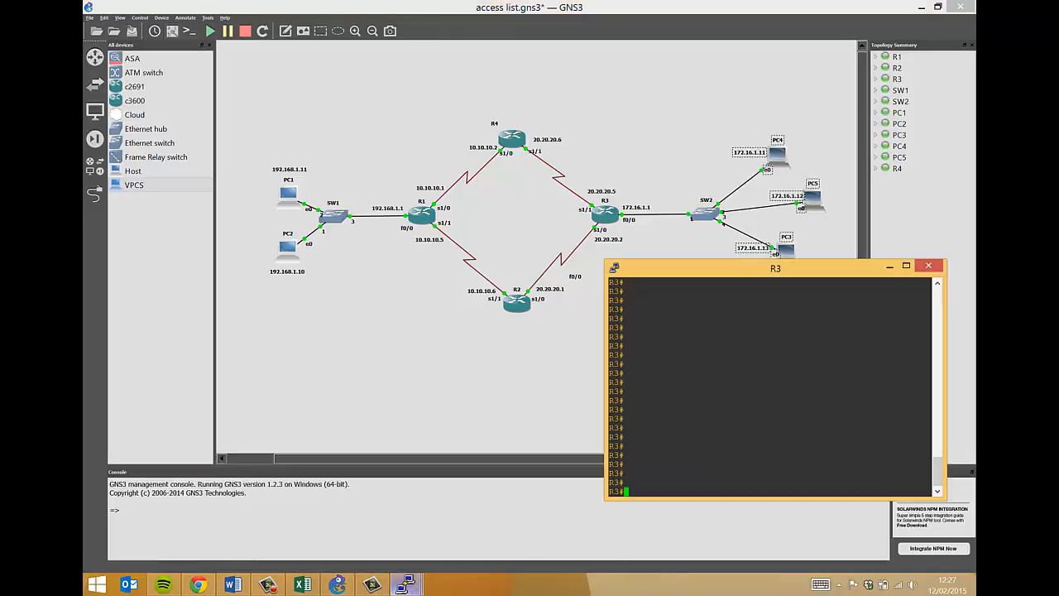
click(405, 585)
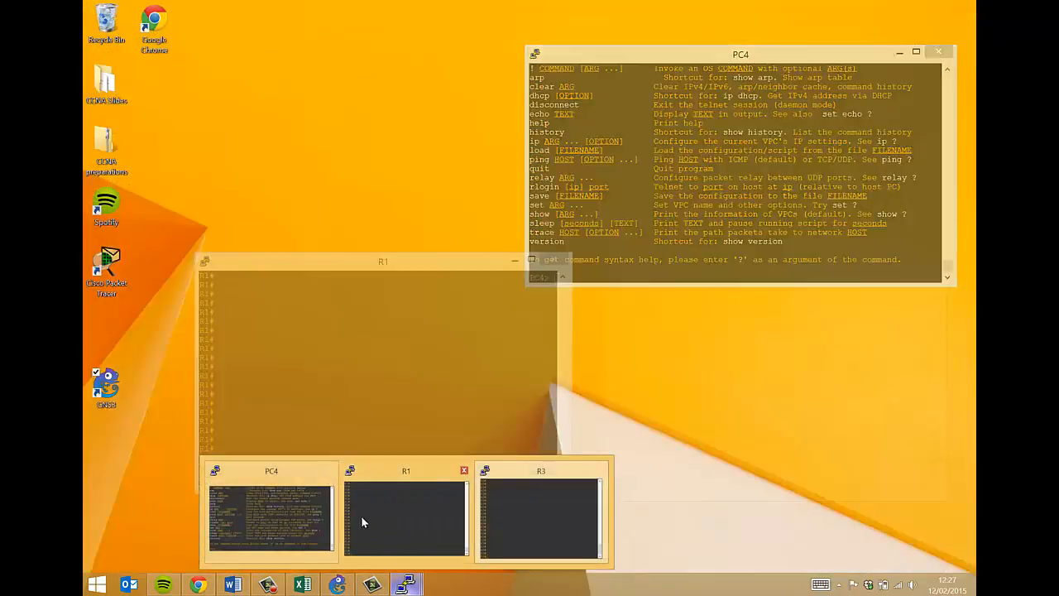
click(387, 515)
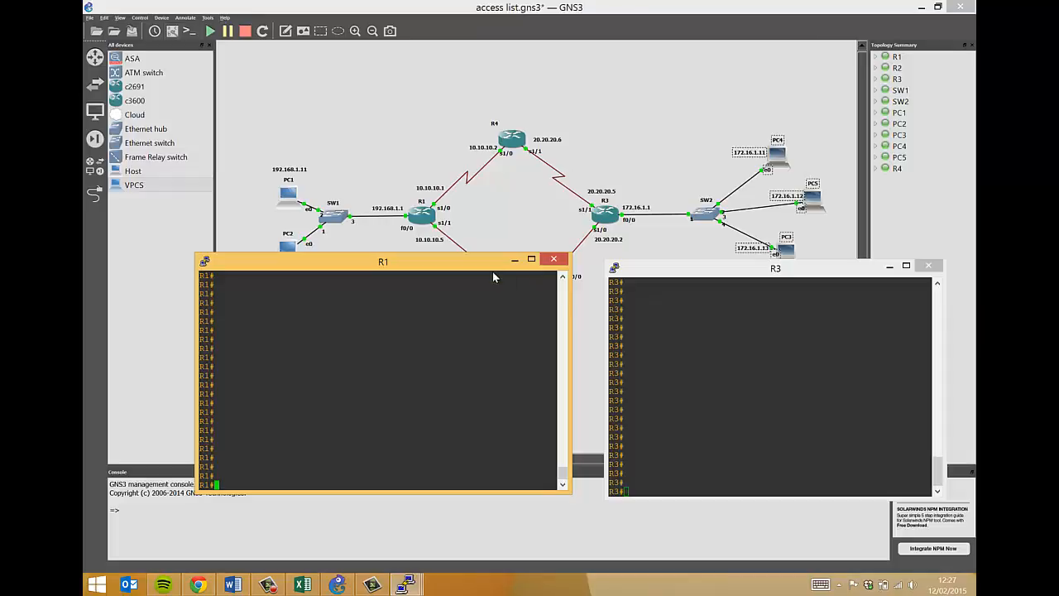
Telnet from R3 to R1 at 10.10.10.1 and see it closed for lack of a password.
mouse_move(494, 264)
mouse_down()
mouse_move(505, 277)
mouse_move(495, 280)
mouse_up()
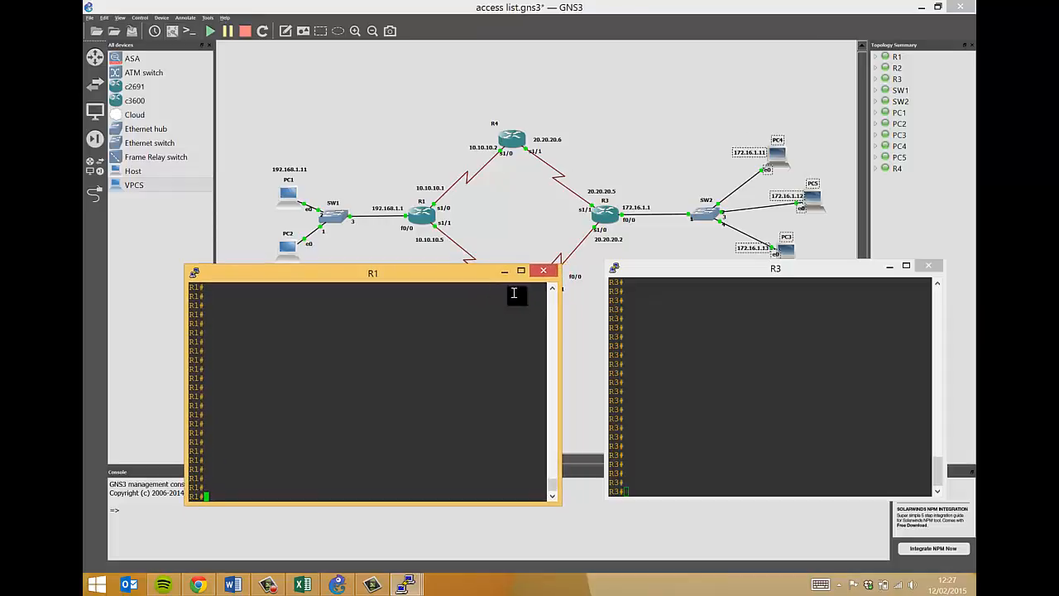
click(614, 314)
text(telnet)
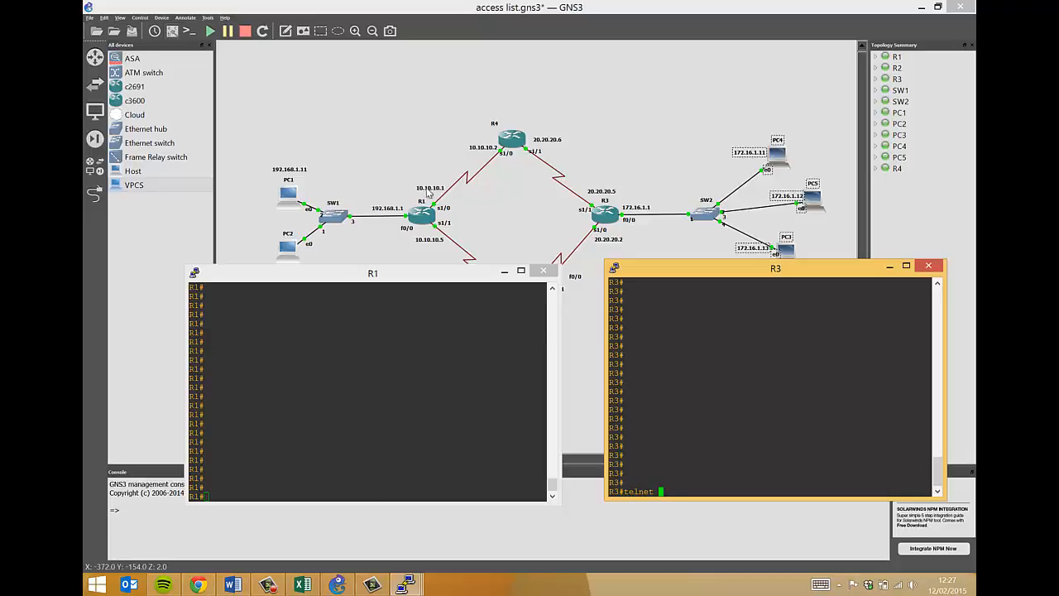
text(10.10.10.1)
key(Return)
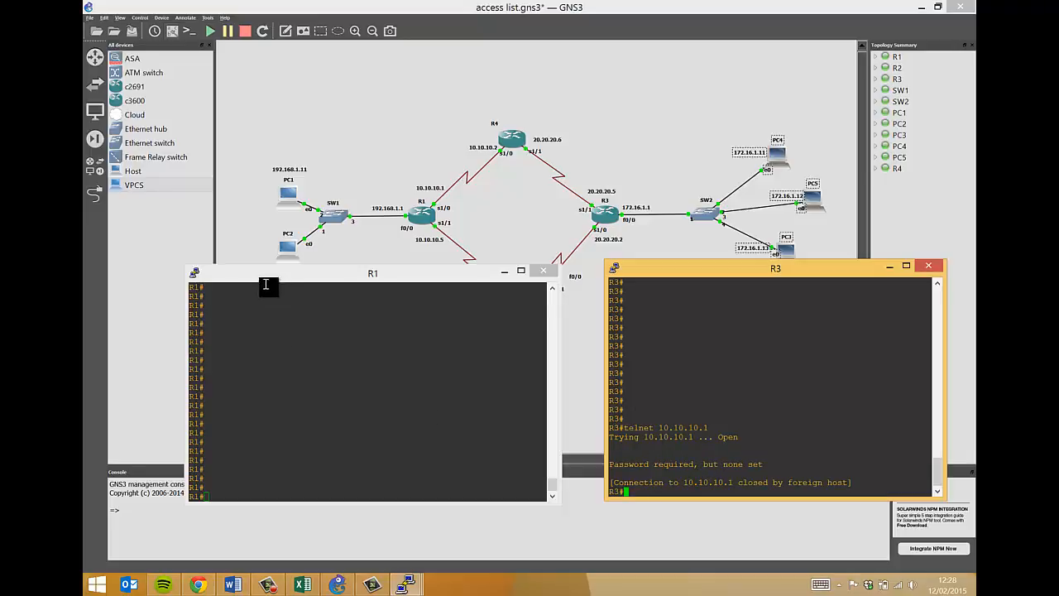
drag(270, 276, 291, 280)
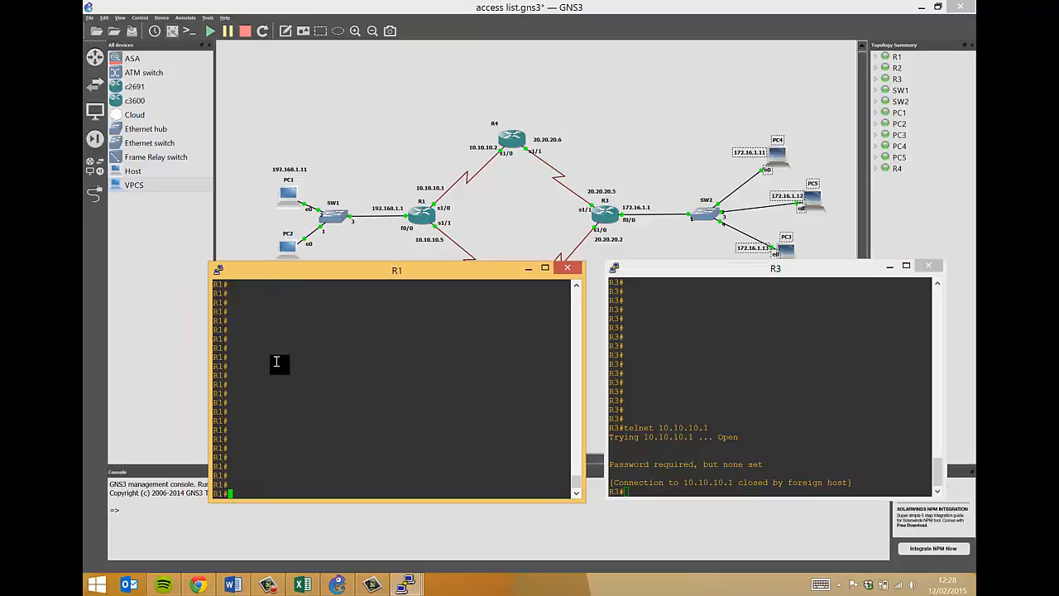
On R1, set a login password on vty lines 0 4 and leave configuration mode.
text(conf t)
key(Return)
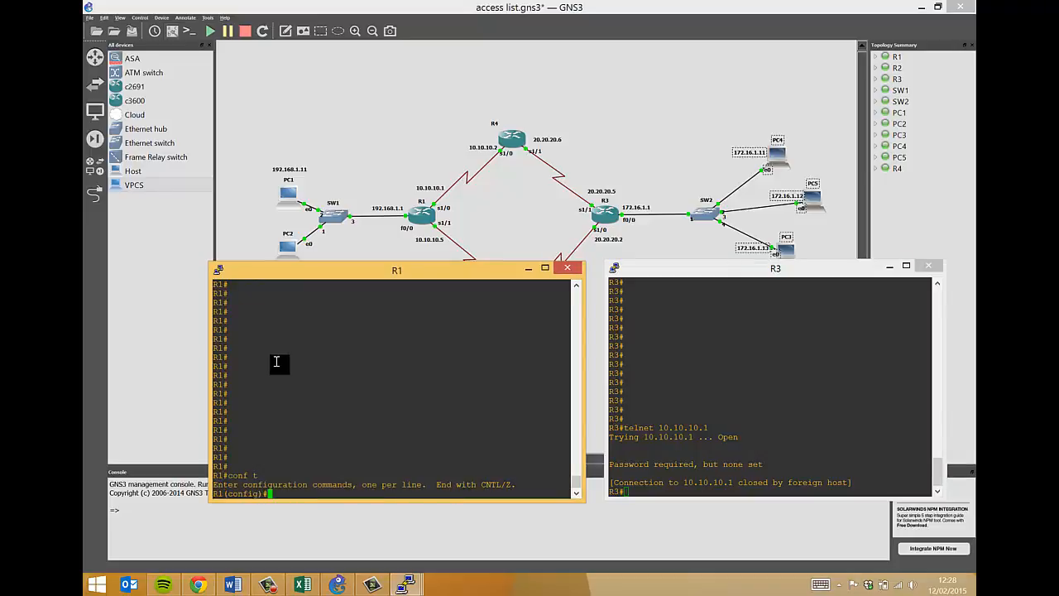
text(line)
key(Tab)
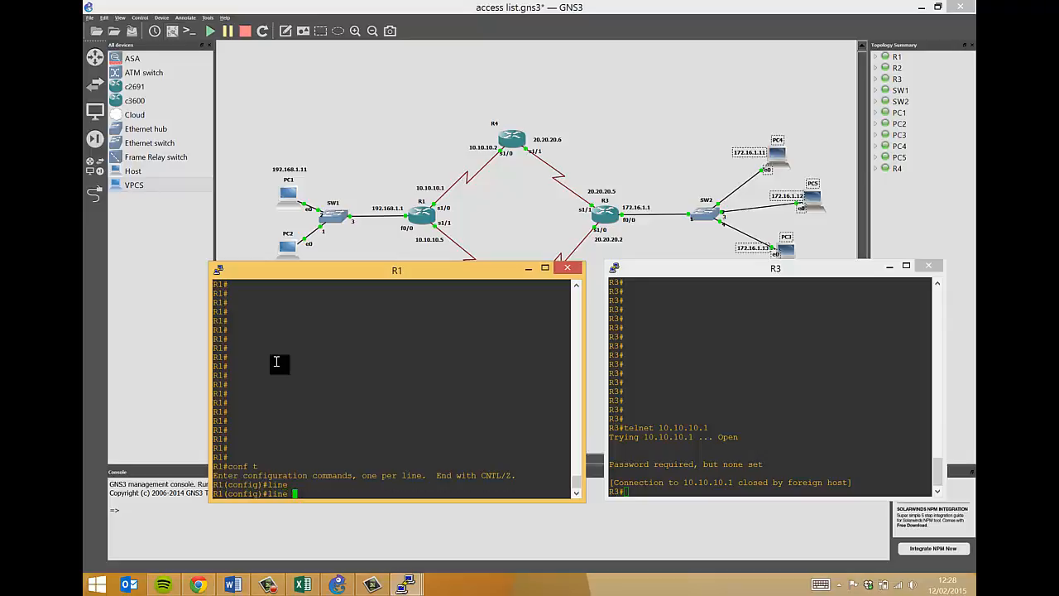
text(vty 0 4)
key(Return)
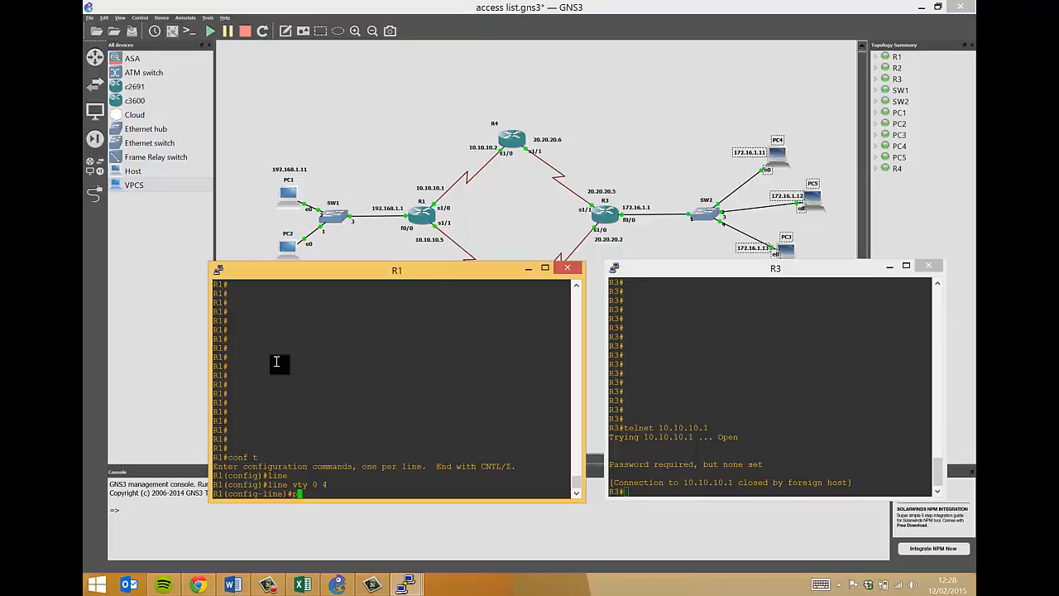
text(pass)
key(Tab)
text(cisco)
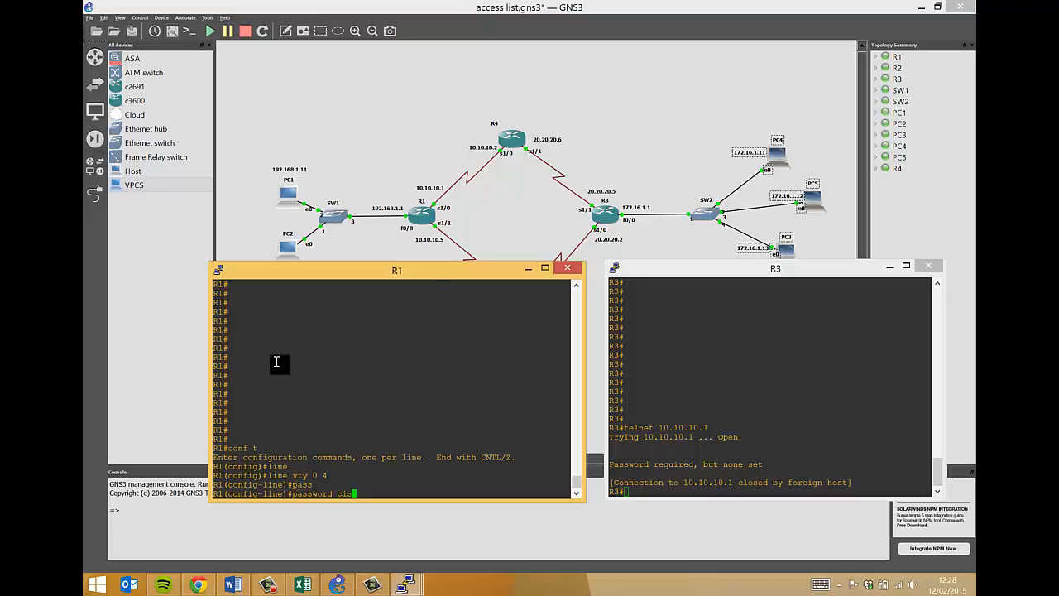
key(Return)
key(ctrl+z)
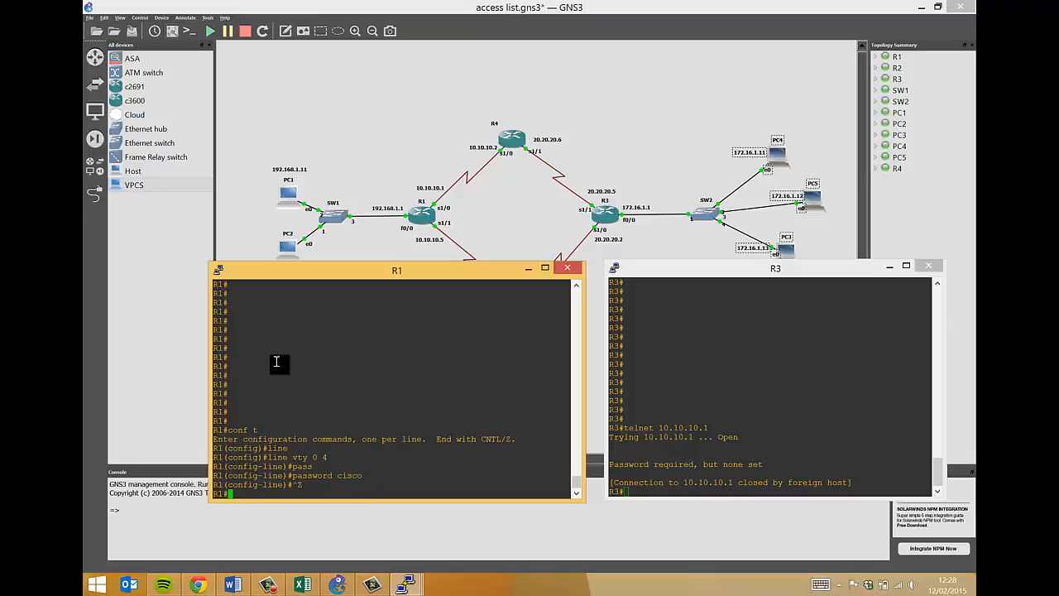
From R3, telnet to 10.10.10.1, log in with the vty password, then exit back to R3.
click(702, 374)
key(Return)
key(Return)
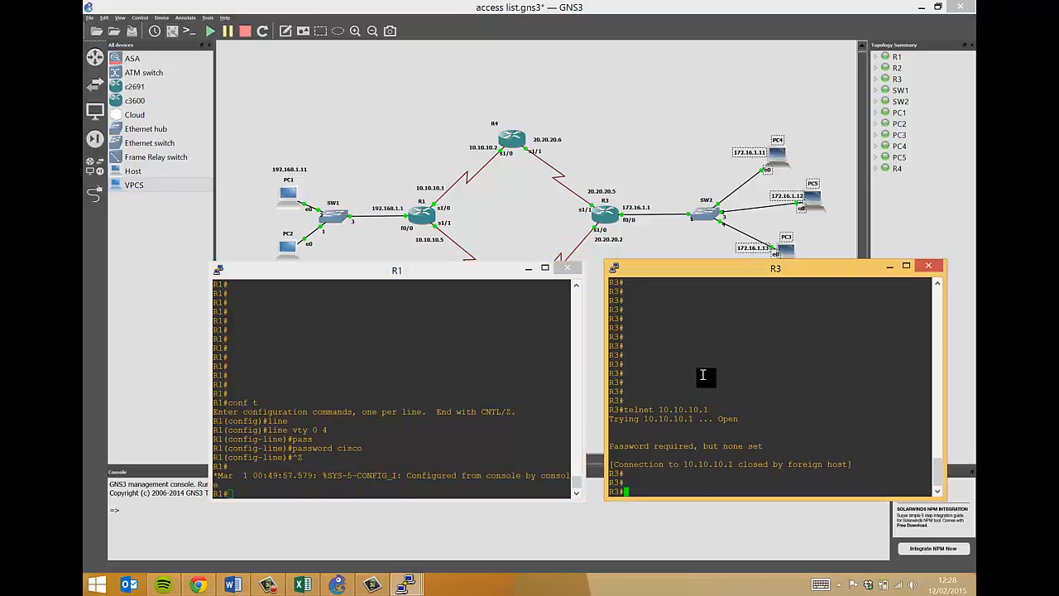
key(Up)
key(Return)
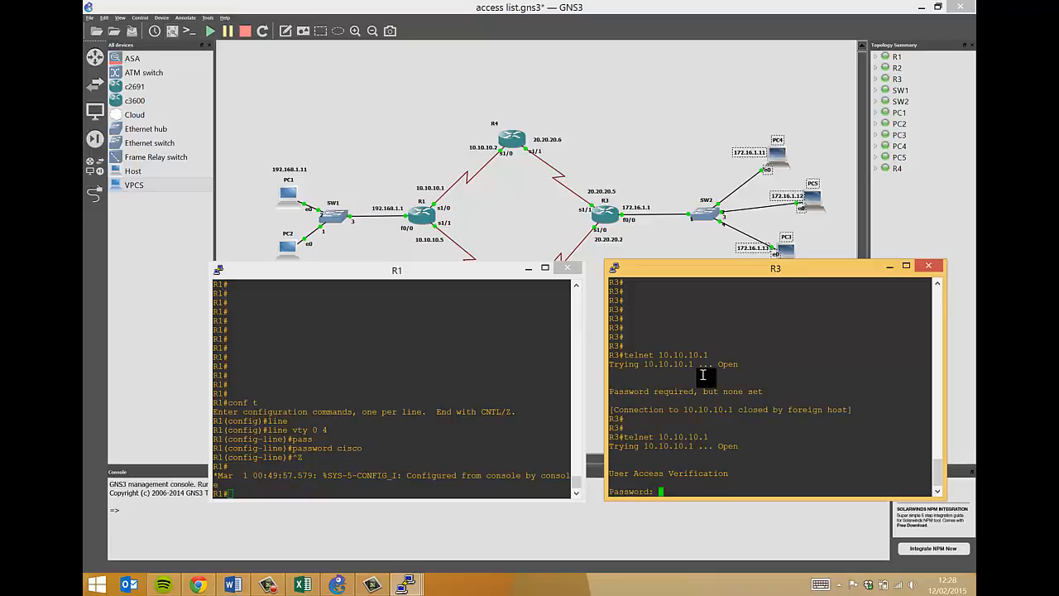
key(Return)
key(Return)
key(Return)
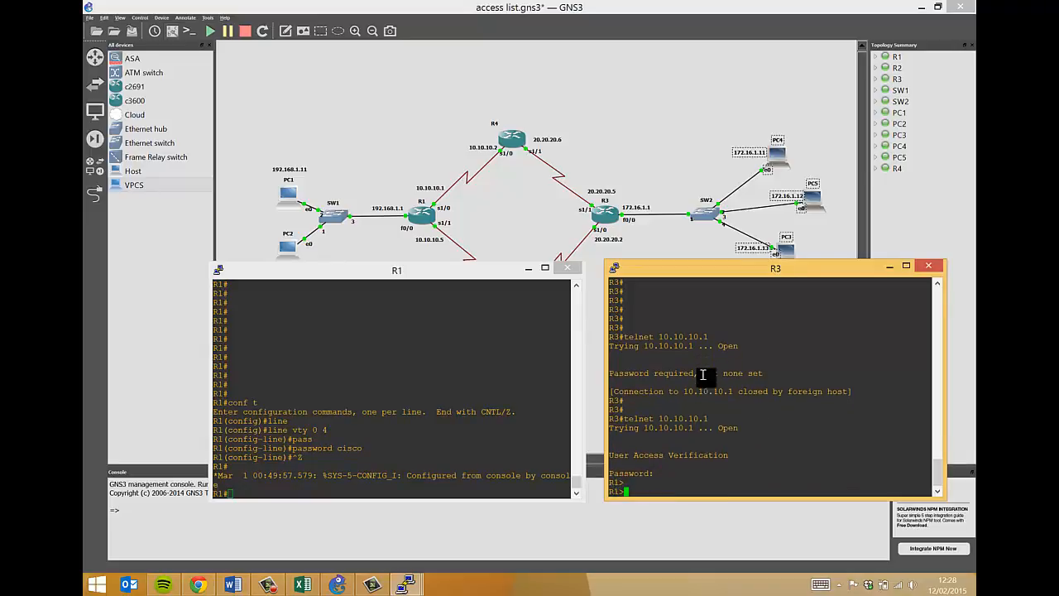
text(exit)
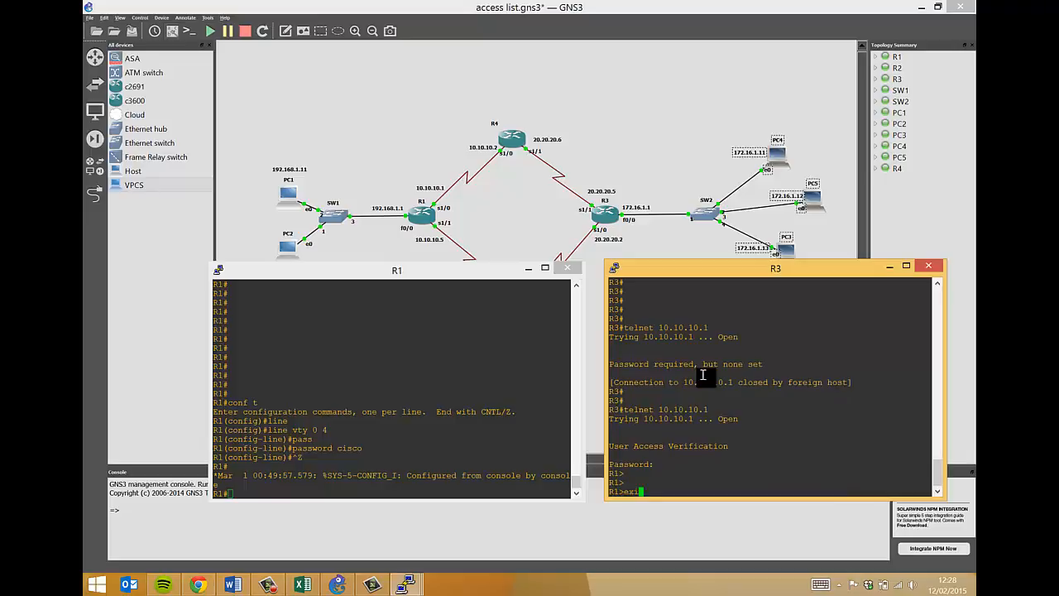
key(Return)
key(Return)
key(Return)
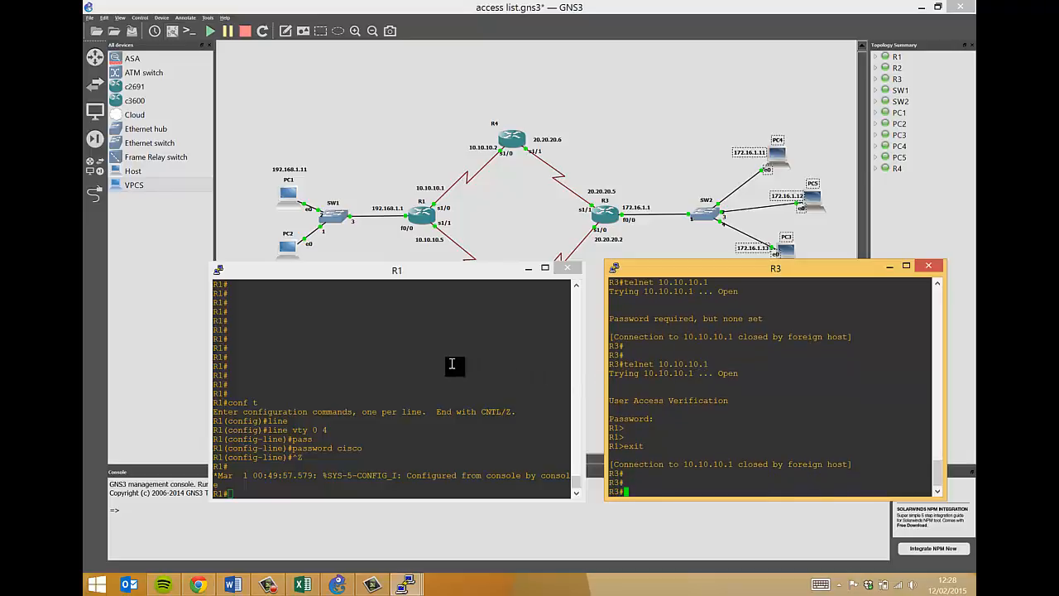
On R1, create access-list 2 denying 20.20.20.5 and permitting any other host.
click(387, 343)
key(Return)
key(Return)
text(conf t)
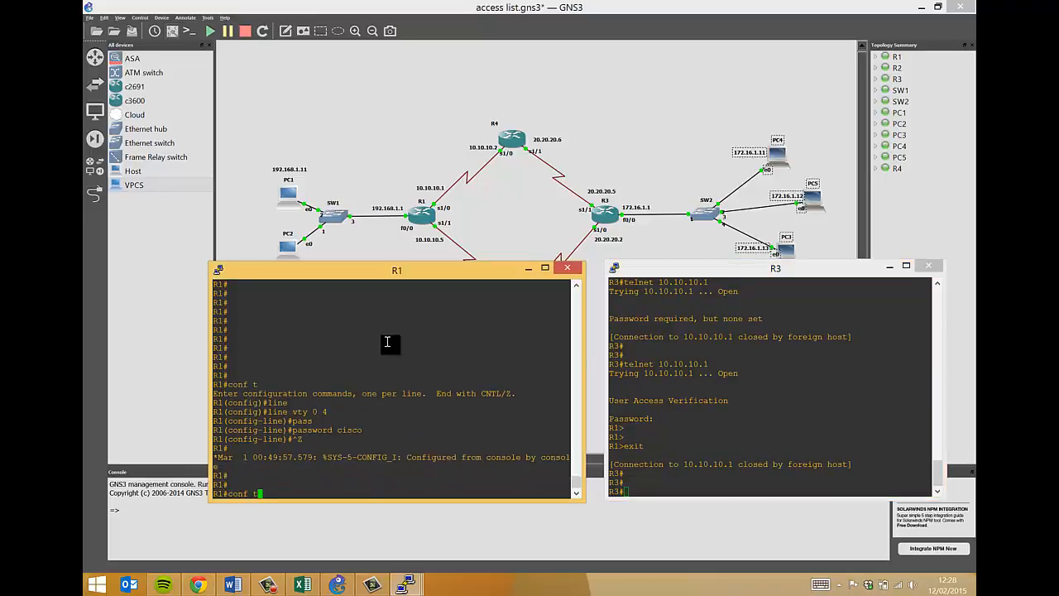
key(Return)
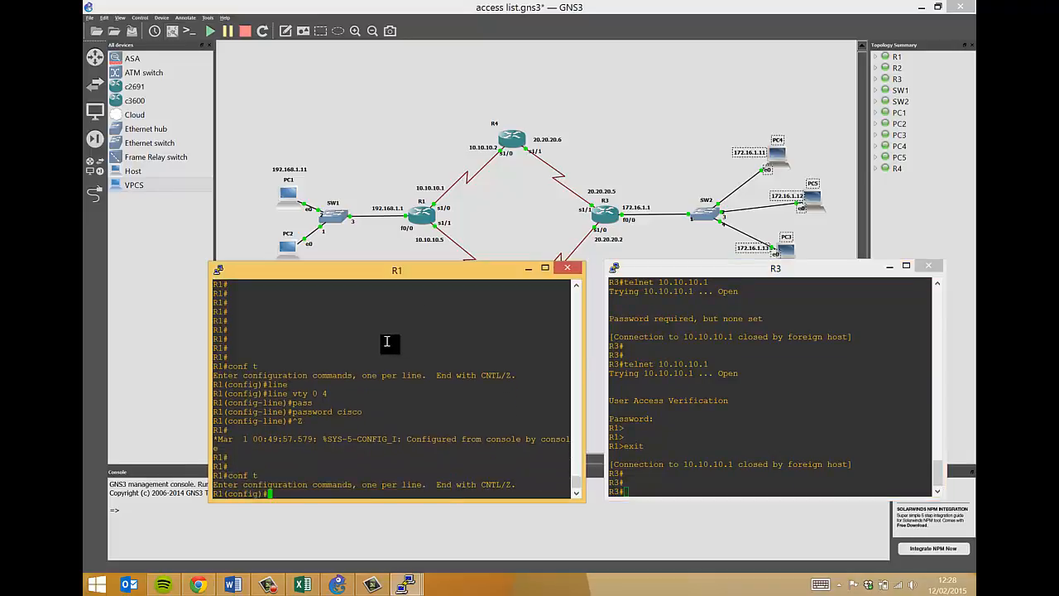
text(acc)
key(Tab)
text(2)
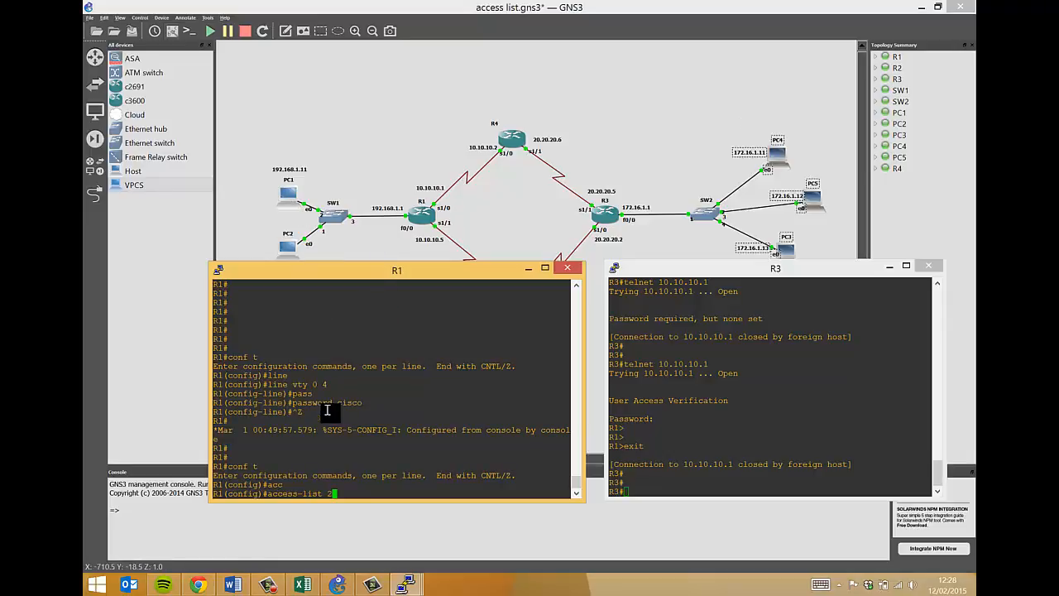
text(den)
key(Tab)
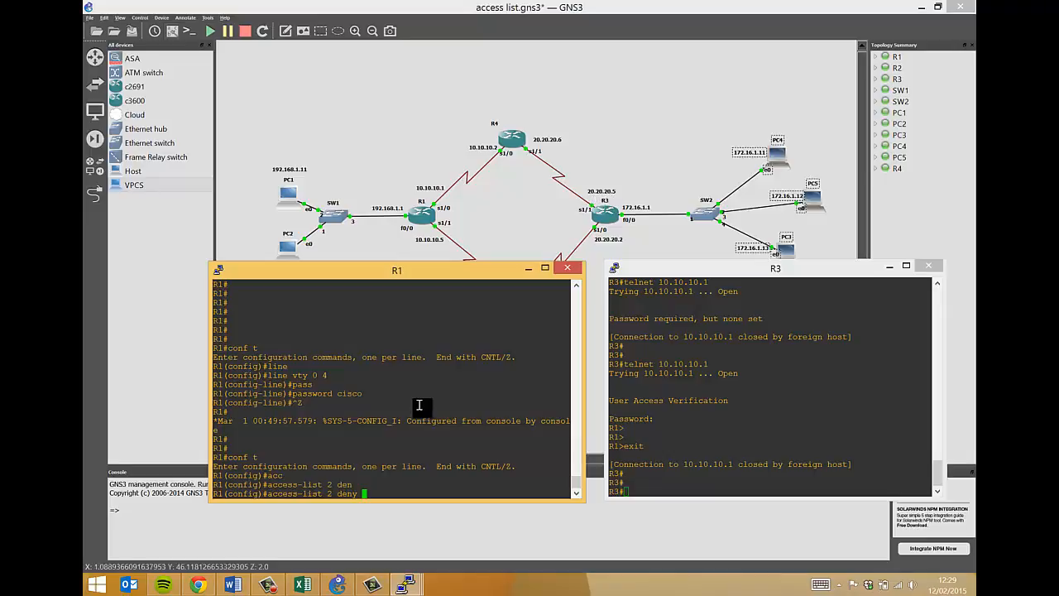
text(20.20.20.5)
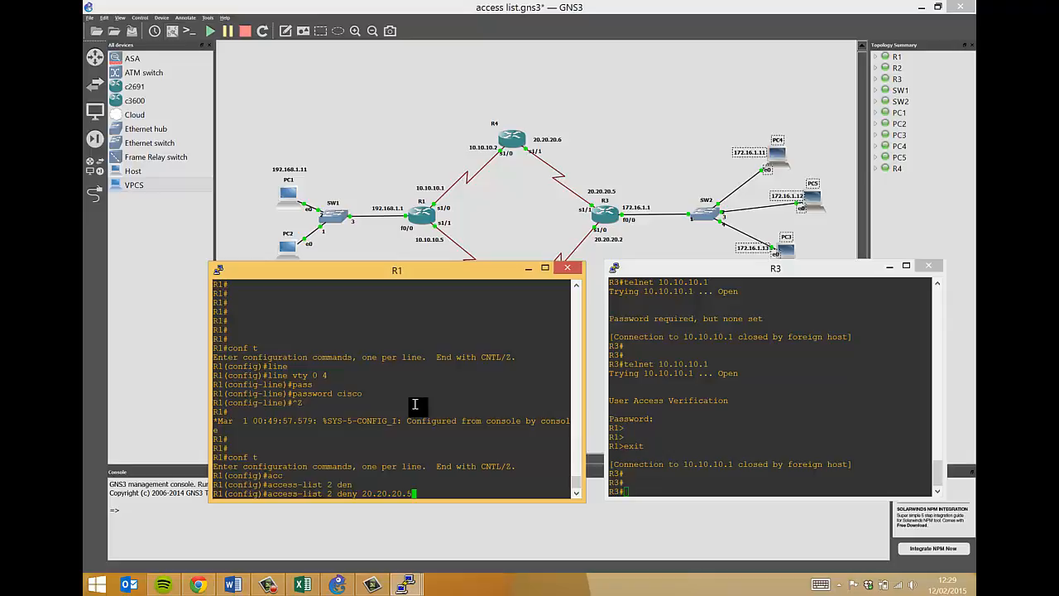
key(Return)
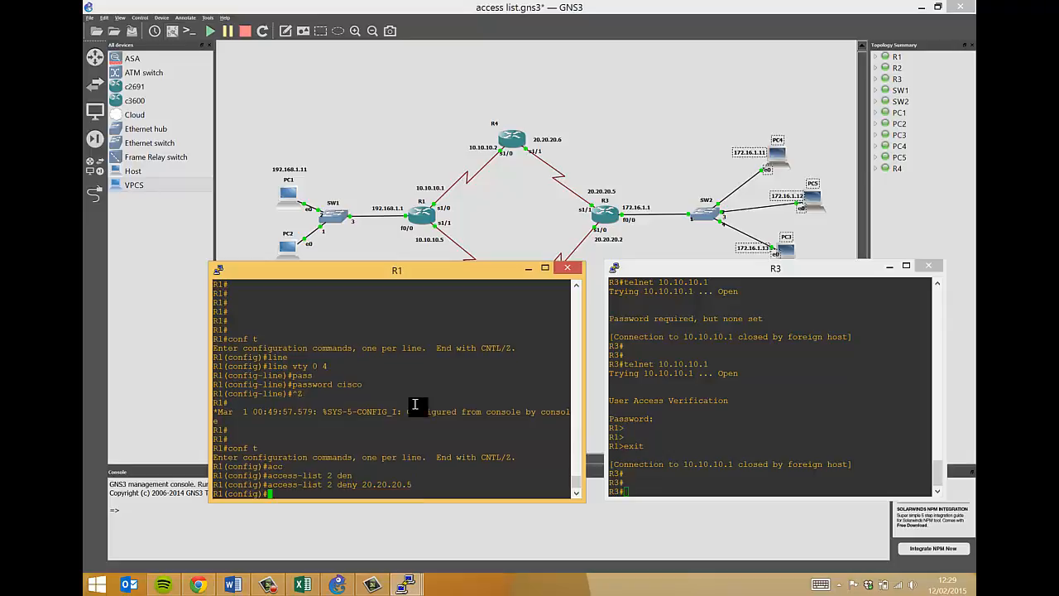
text(ac)
key(Tab)
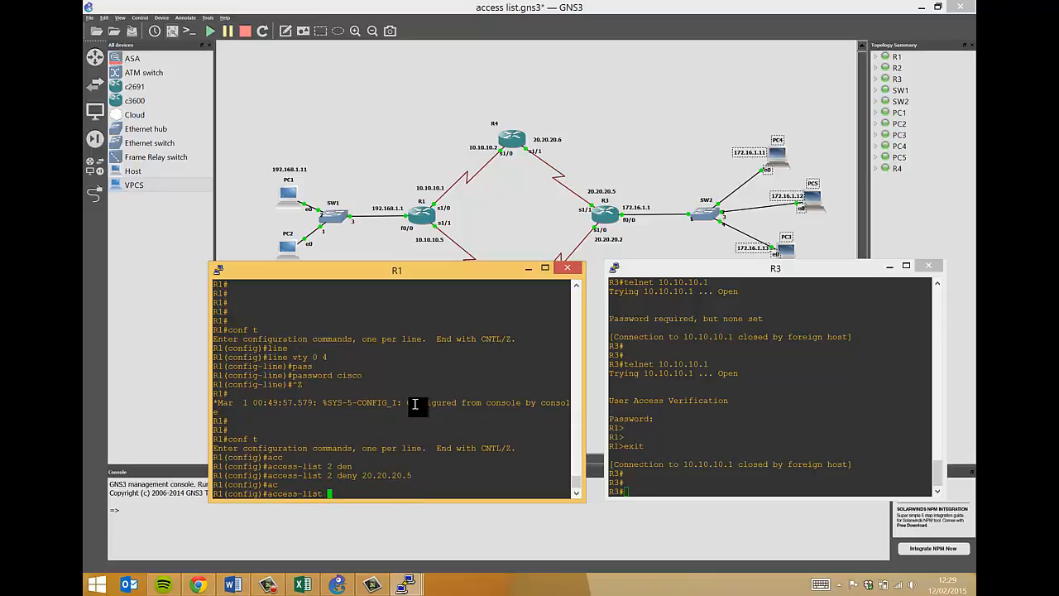
text(2 per)
key(Tab)
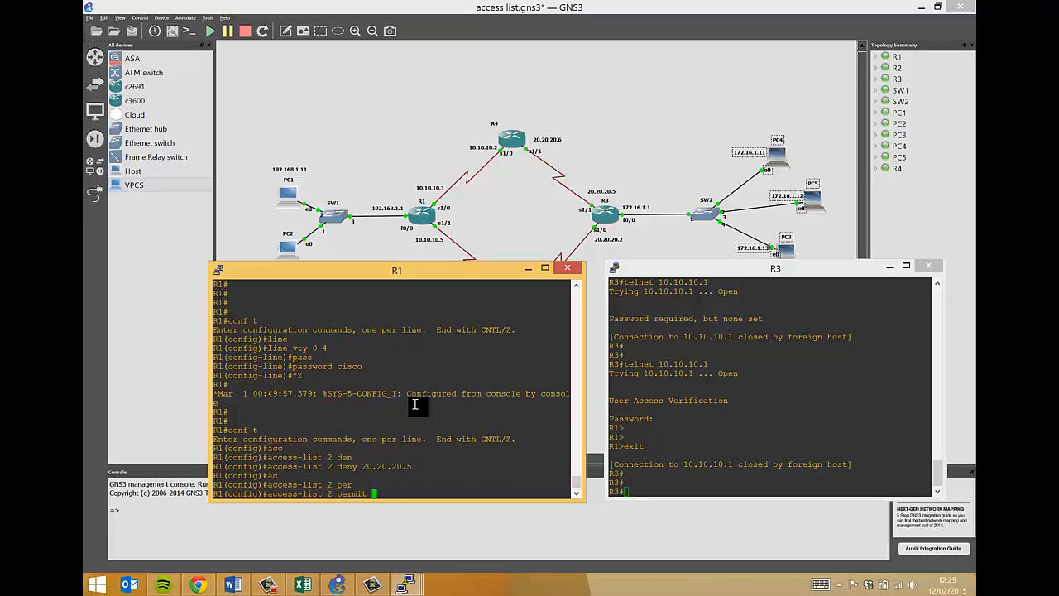
text(any)
key(Return)
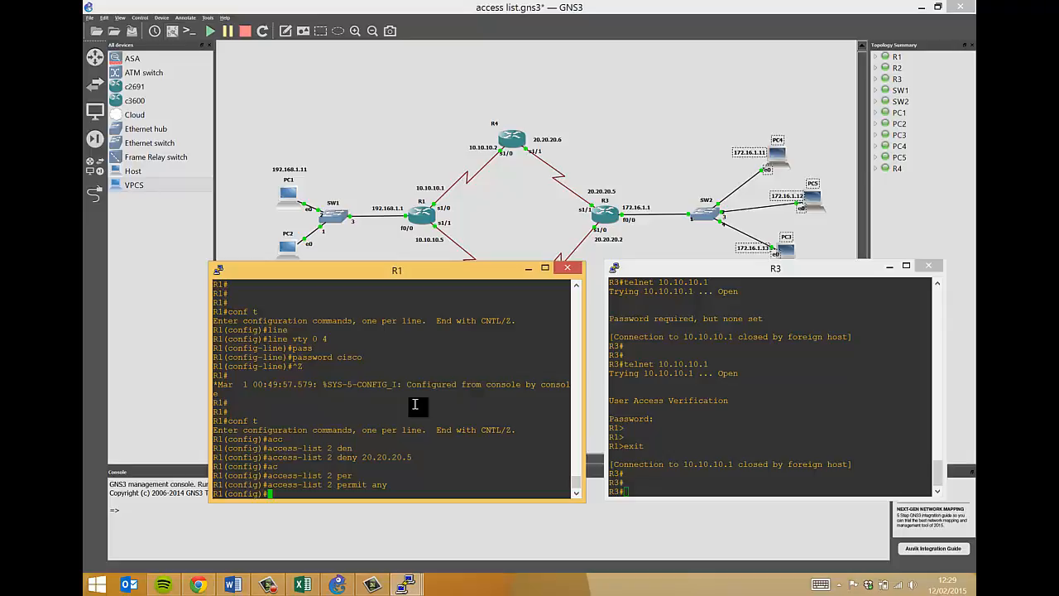
Apply access-class 2 in on R1's vty lines 0 4.
text(line vty 0 4)
key(Return)
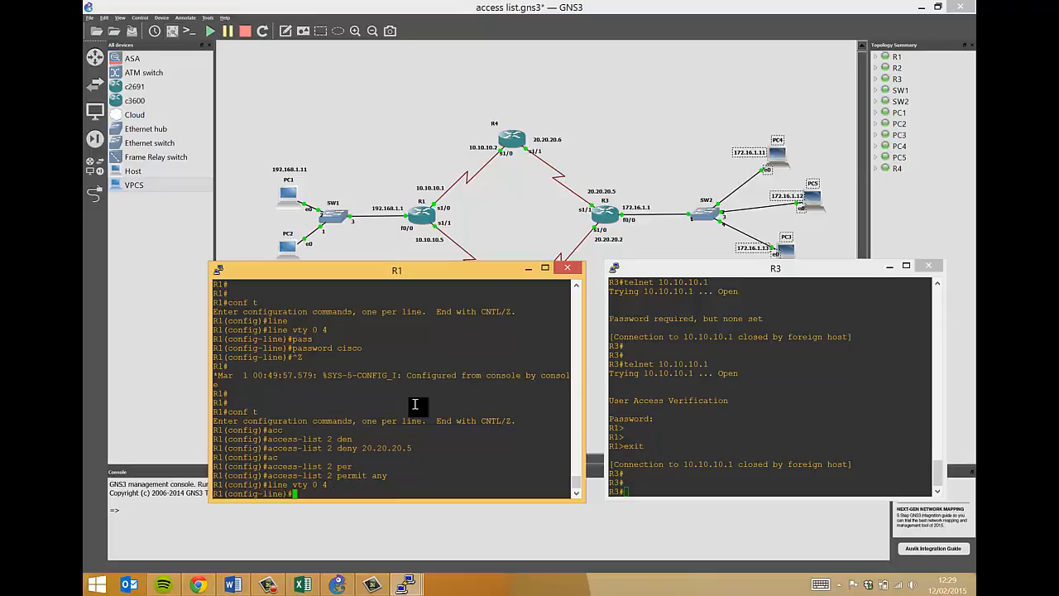
text(acc)
key(Tab)
text(ess-class )
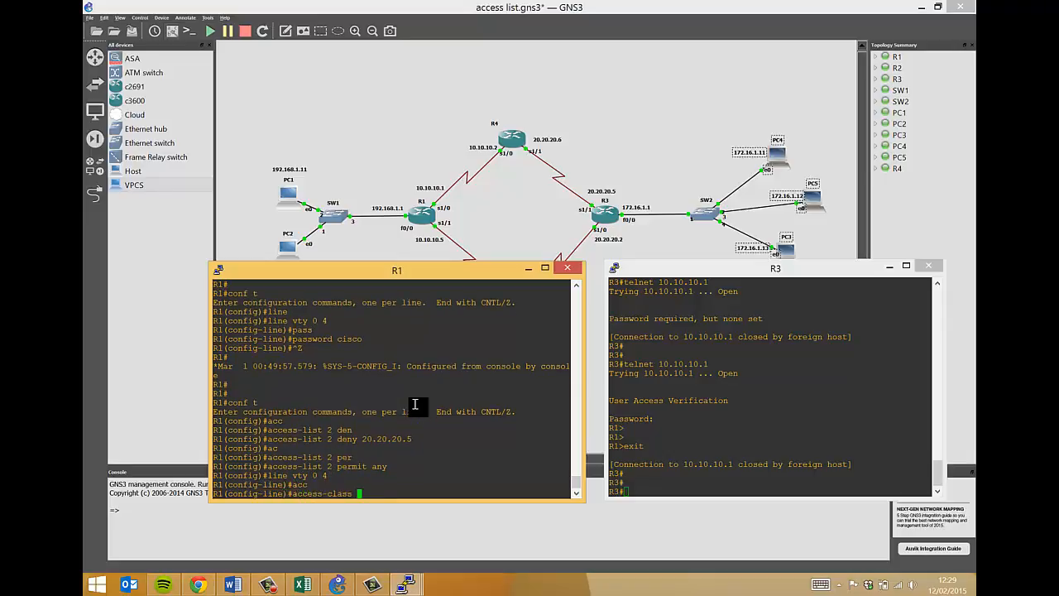
text(2 in)
key(Return)
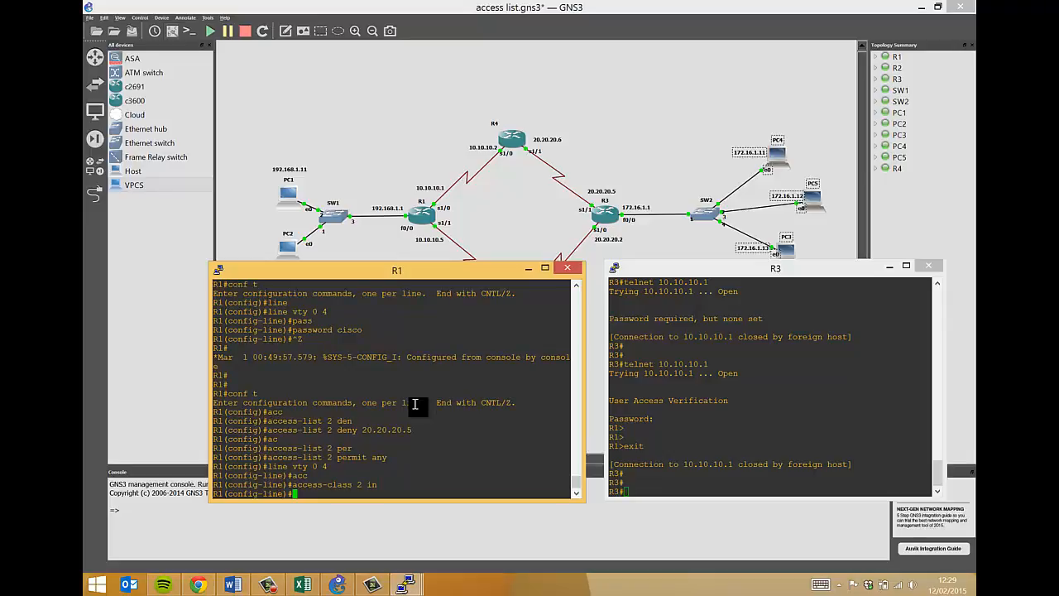
Rerun telnet 10.10.10.1 from R3 and highlight the connection-refused message.
click(697, 410)
key(Up)
key(Return)
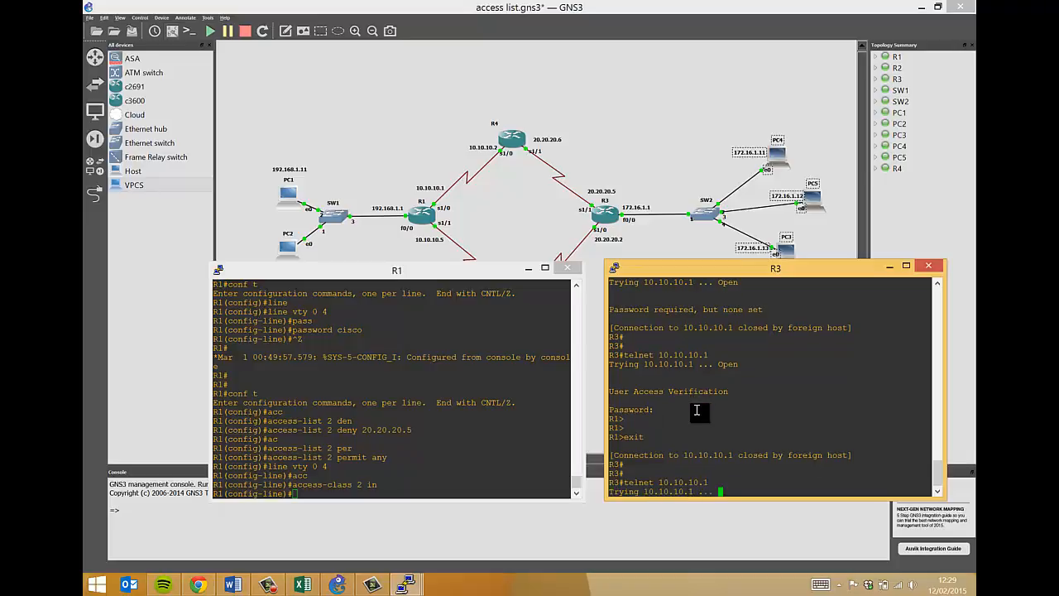
drag(627, 465, 783, 474)
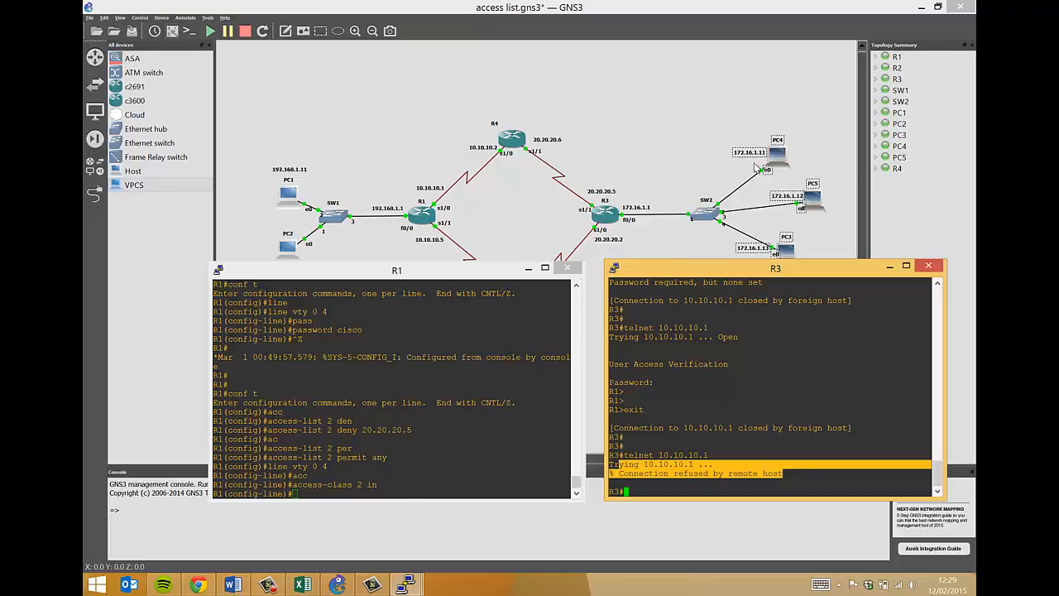
From PC4, ping 10.10.10.1 and 10.10.10.5.
mouse_move(405, 584)
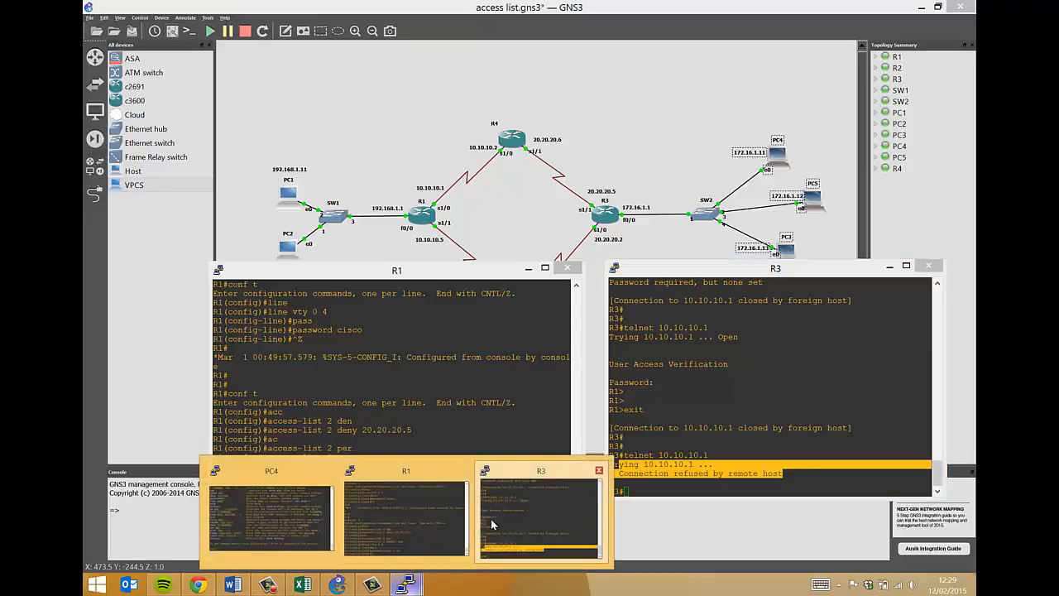
click(271, 517)
key(Return)
key(Return)
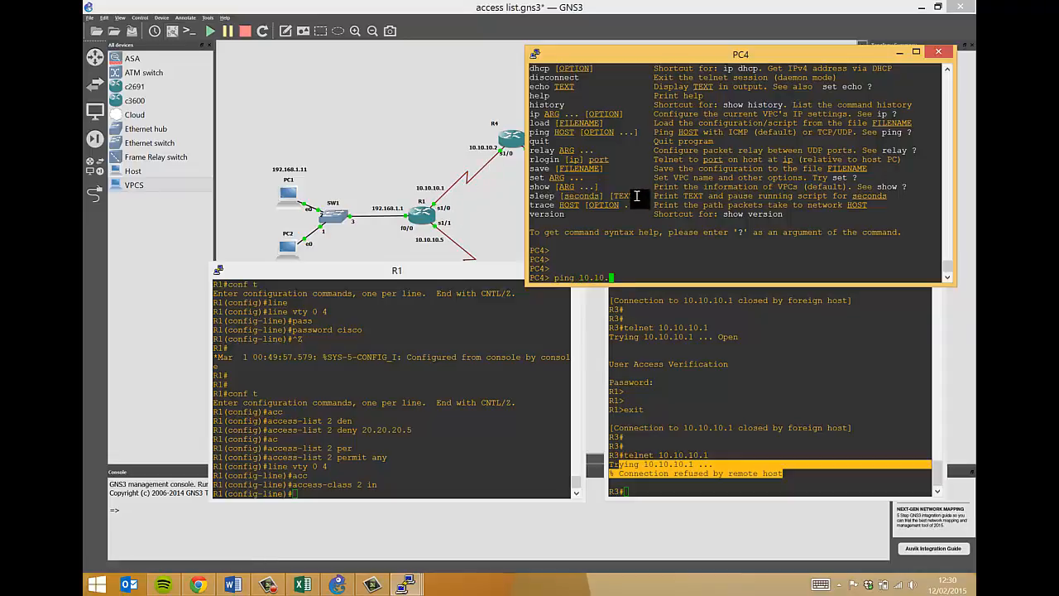
text(10.1)
key(Return)
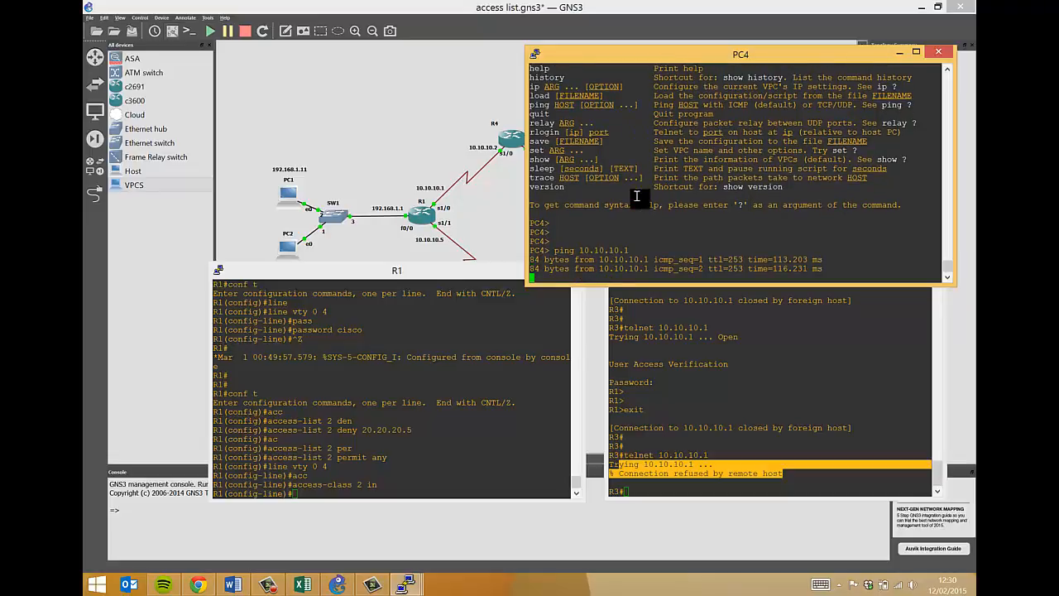
key(Up)
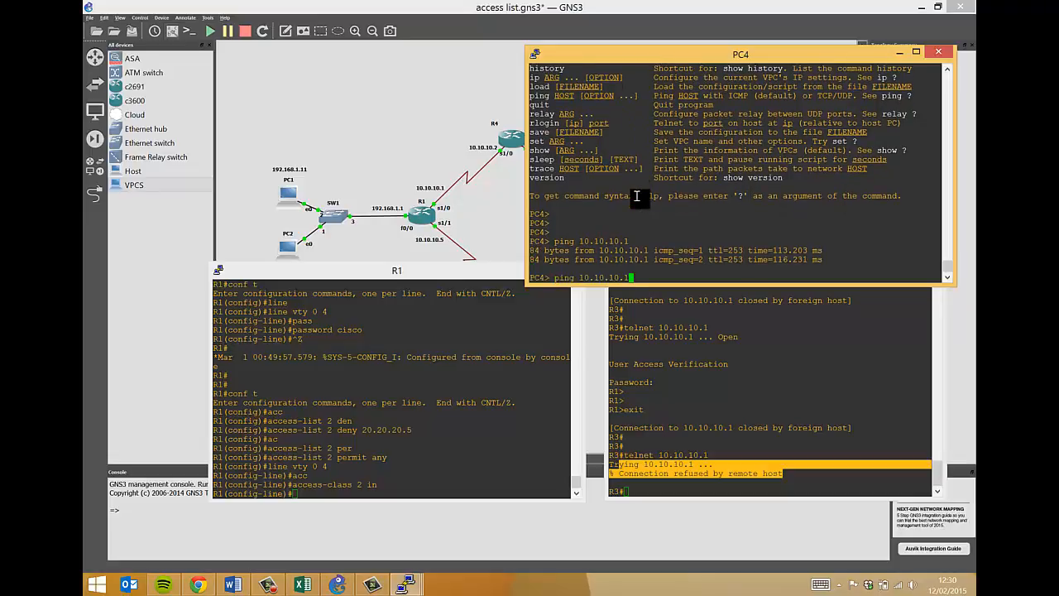
text(5)
key(Return)
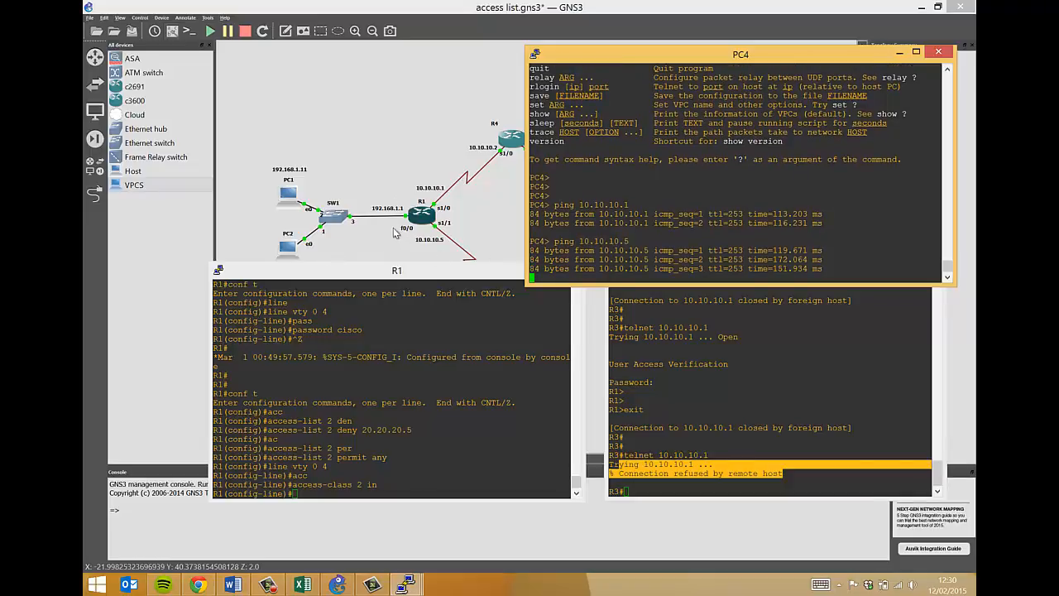
From PC4, ping 192.168.1.1 and 192.168.1.11, then close PC4's console.
key(Up)
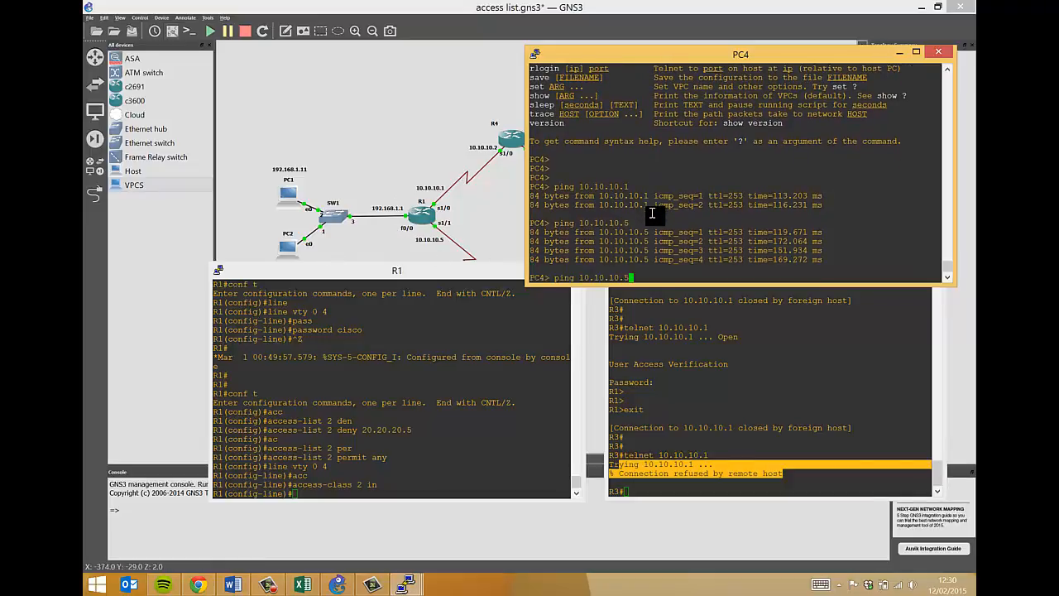
key(BackSpace)
key(BackSpace)
key(BackSpace)
key(BackSpace)
key(BackSpace)
key(BackSpace)
key(BackSpace)
key(BackSpace)
key(BackSpace)
key(BackSpace)
text(192.168)
key(Return)
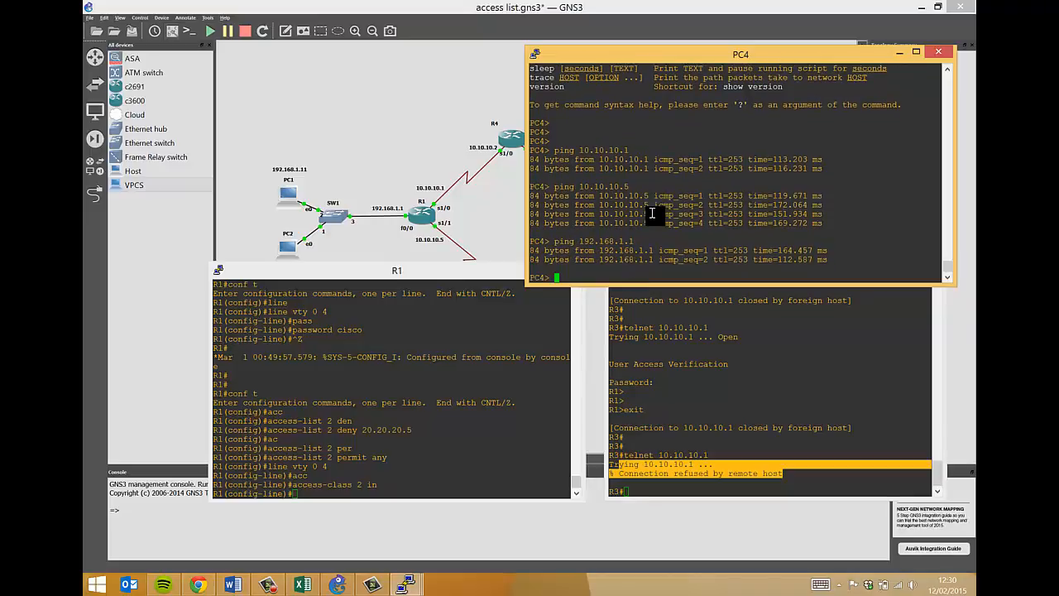
key(Up)
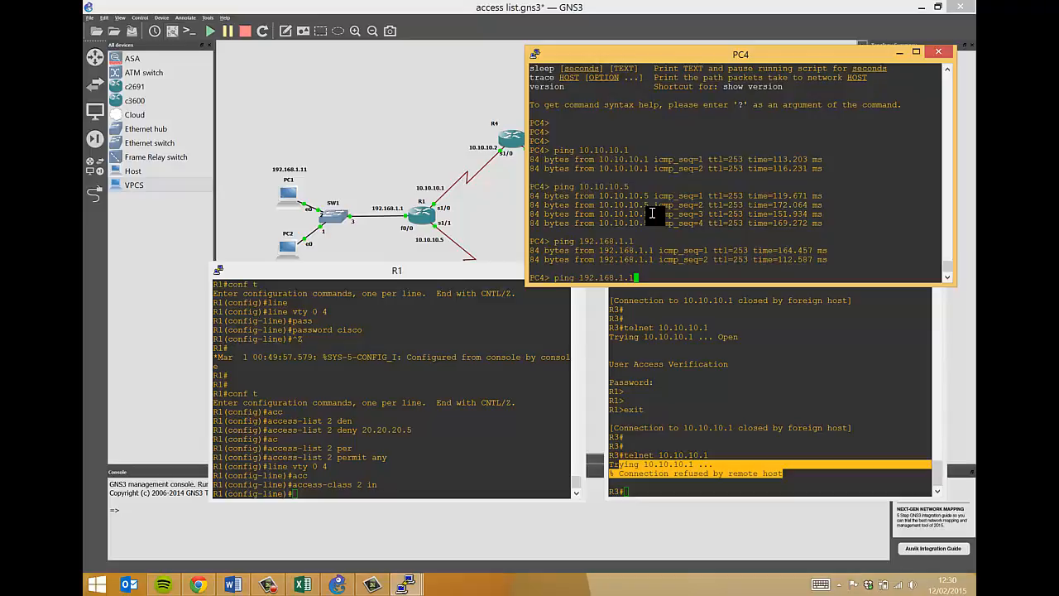
text(1)
key(Return)
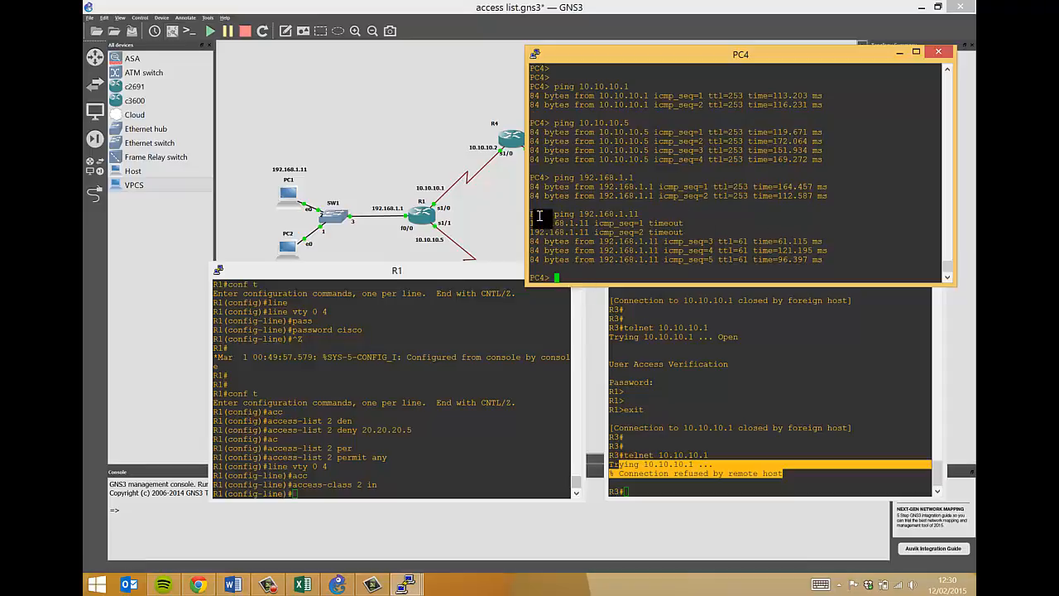
click(899, 52)
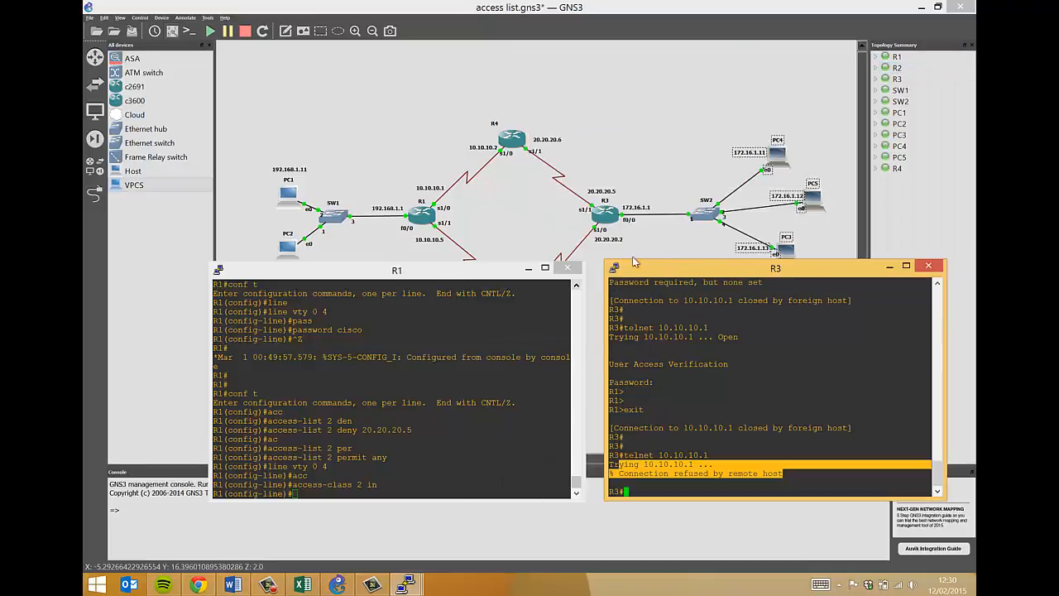
drag(791, 273, 776, 278)
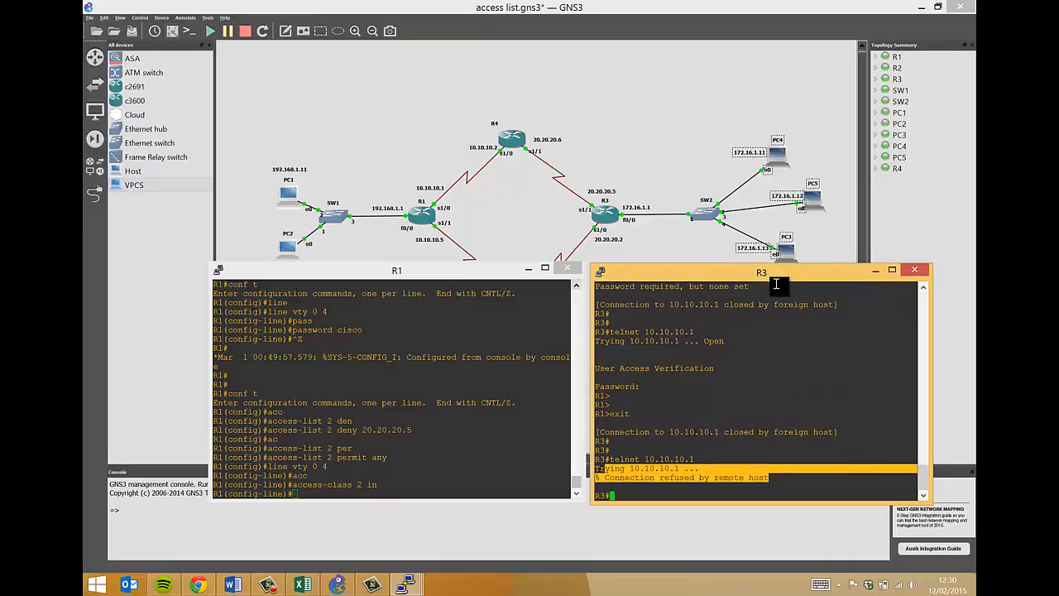